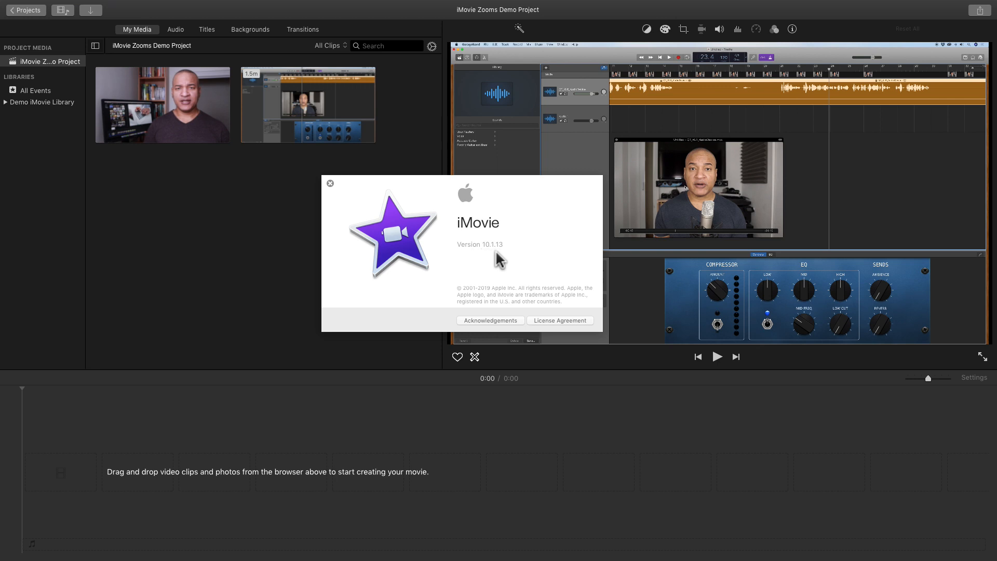
# Close the version information window and preview the screen-recording clip in the project media.
pyautogui.click(329, 179)
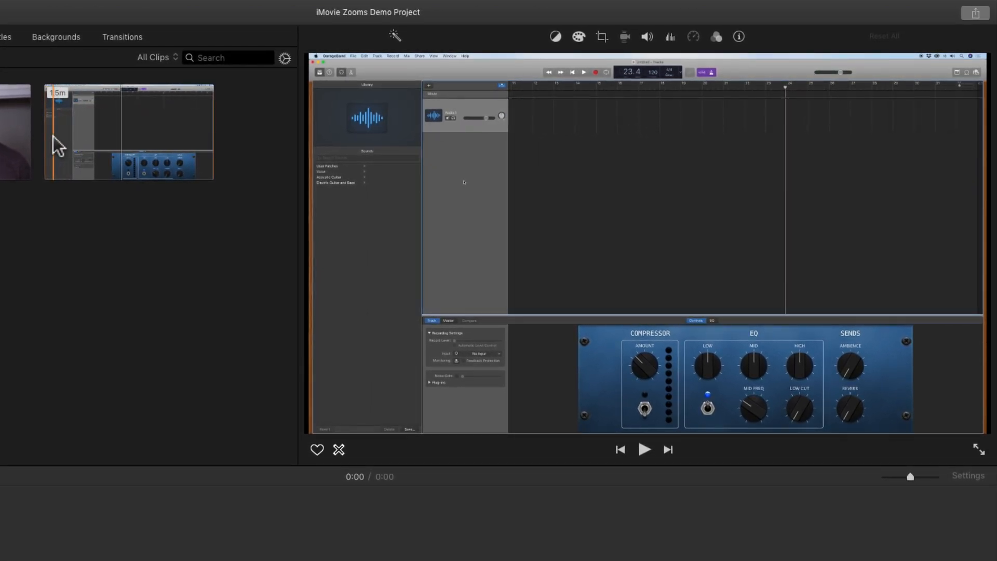
pyautogui.press('space')
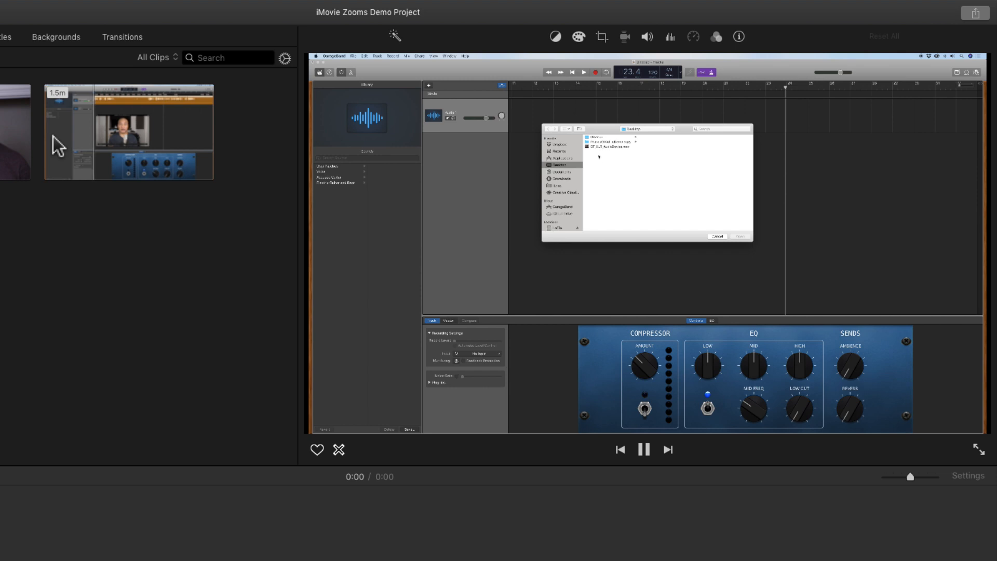
pyautogui.press('space')
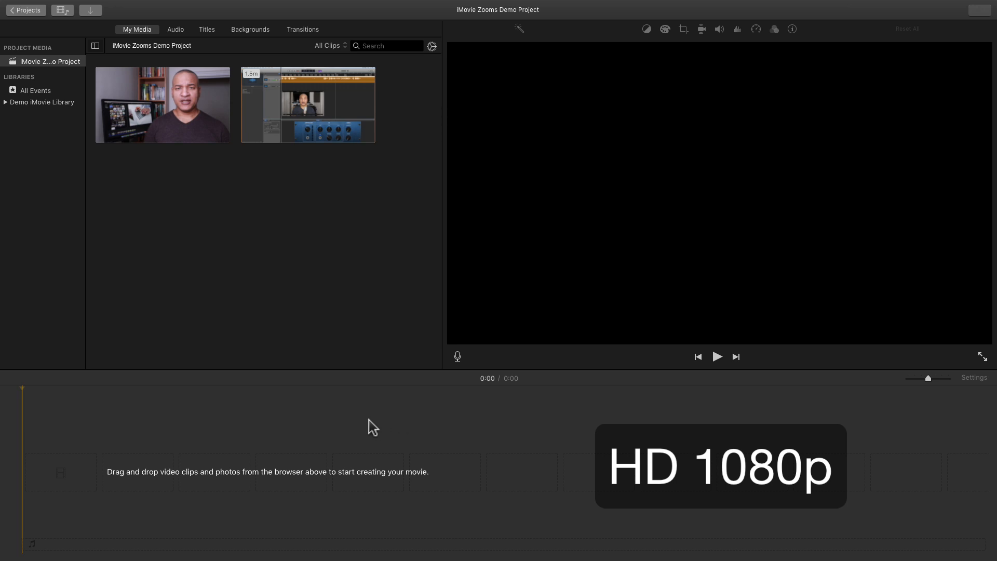
pyautogui.click(343, 104)
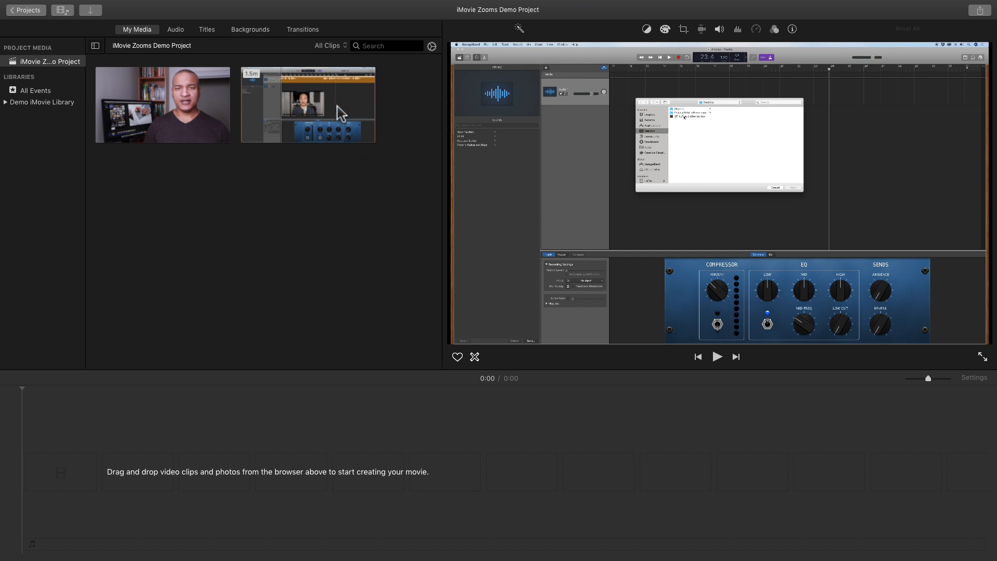
pyautogui.moveTo(341, 112); pyautogui.dragTo(320, 426)
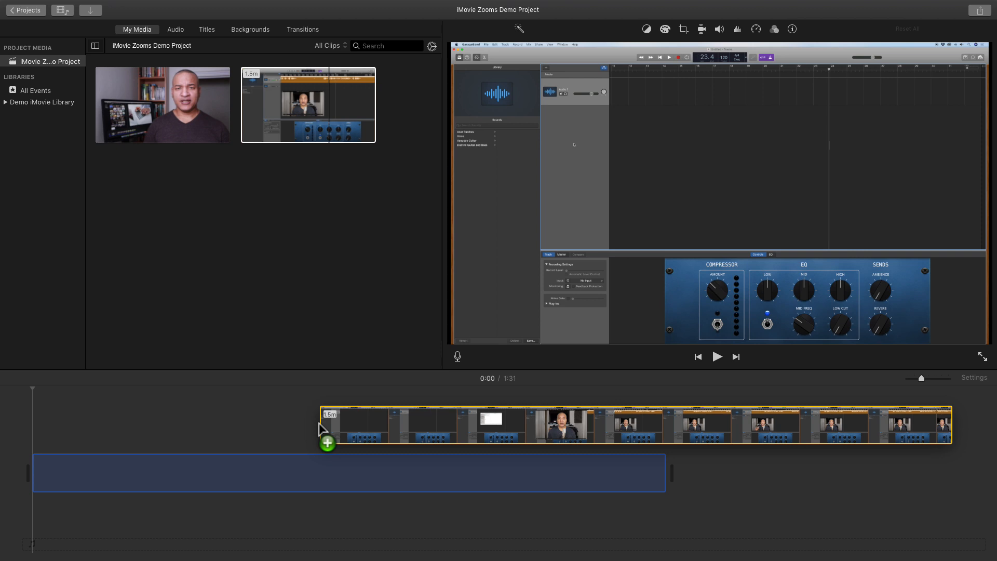
pyautogui.moveTo(320, 426); pyautogui.dragTo(285, 228)
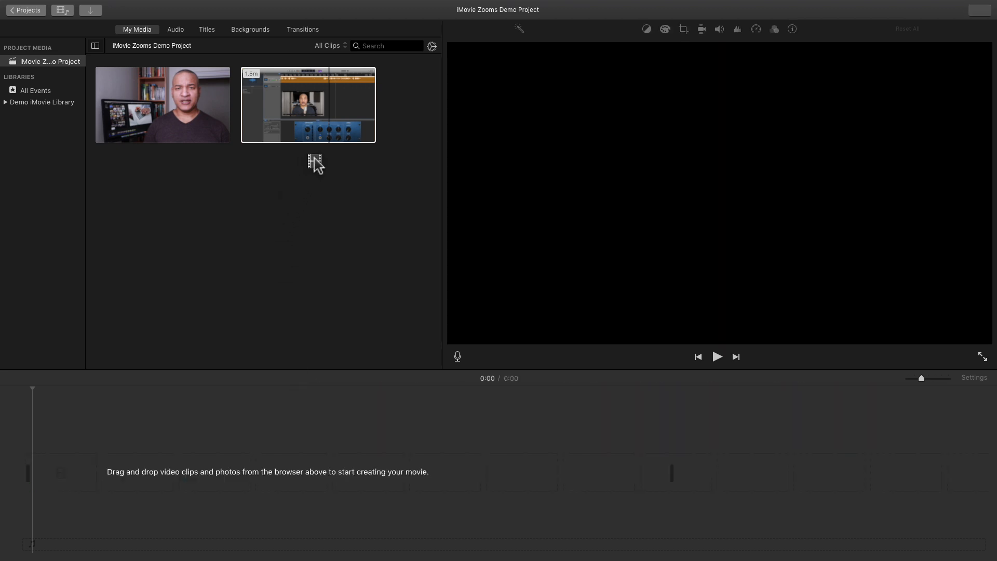
pyautogui.moveTo(315, 168); pyautogui.dragTo(41, 477)
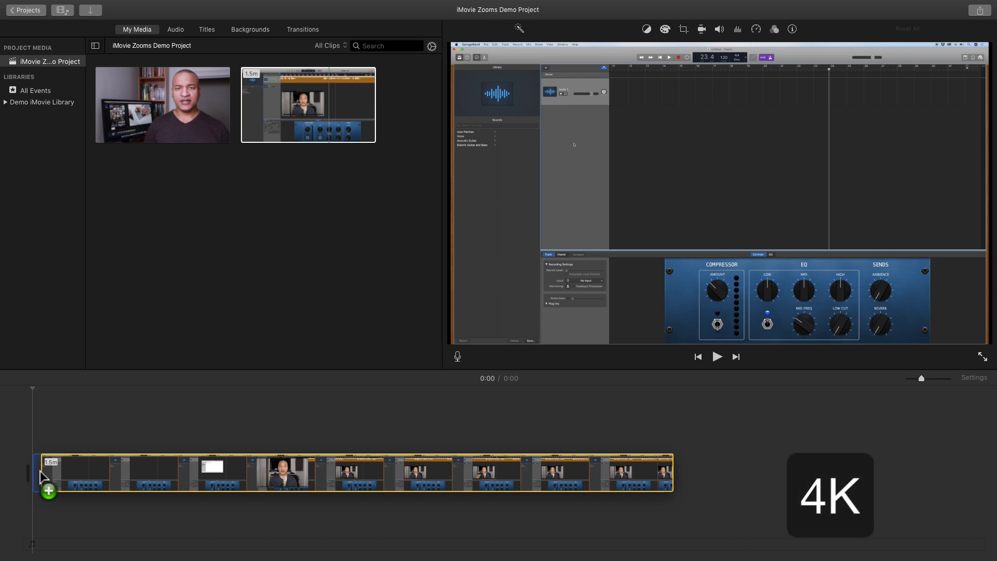
pyautogui.moveTo(41, 474); pyautogui.dragTo(144, 421)
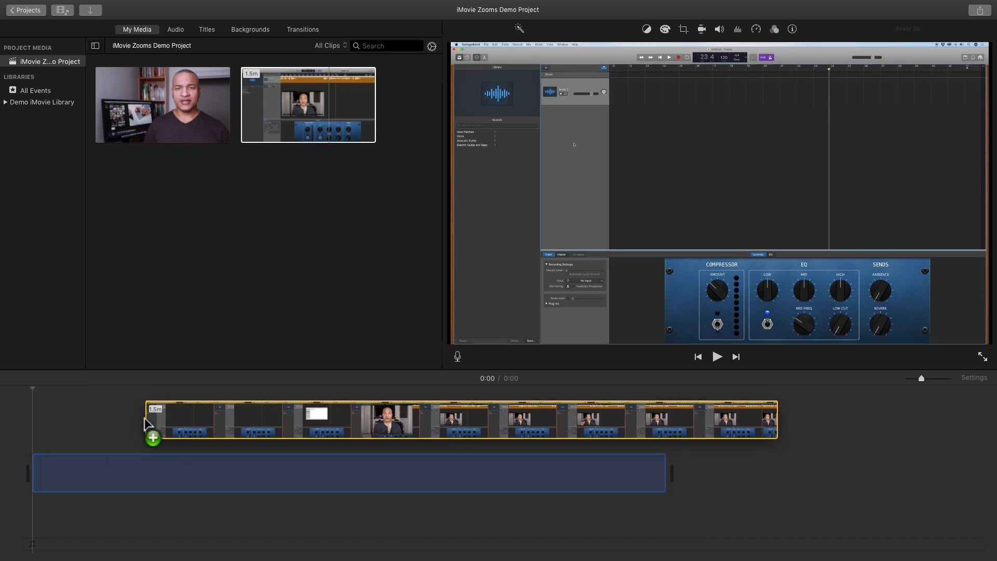
pyautogui.moveTo(145, 420); pyautogui.dragTo(265, 326)
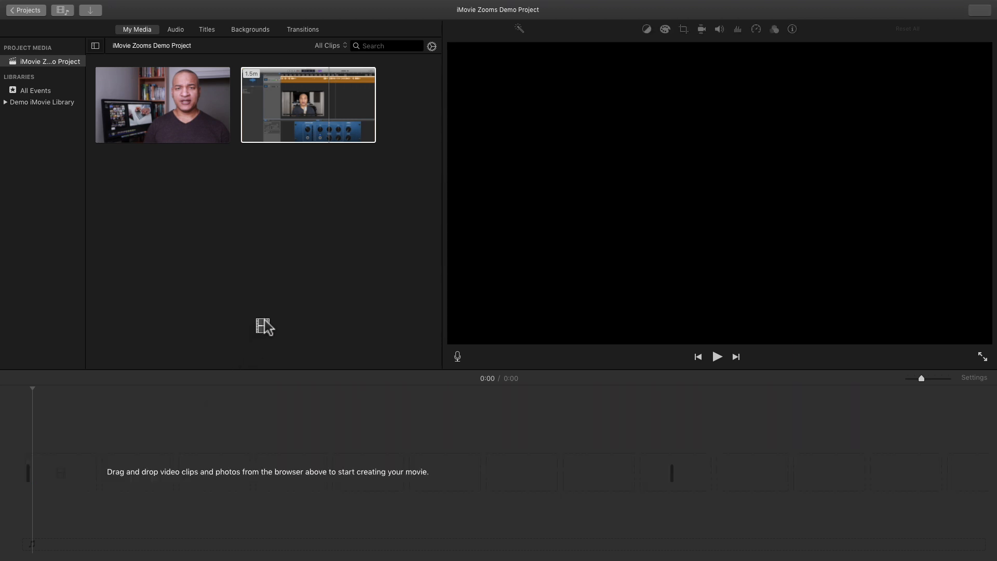
pyautogui.moveTo(308, 120); pyautogui.dragTo(310, 110)
pyautogui.click(310, 122)
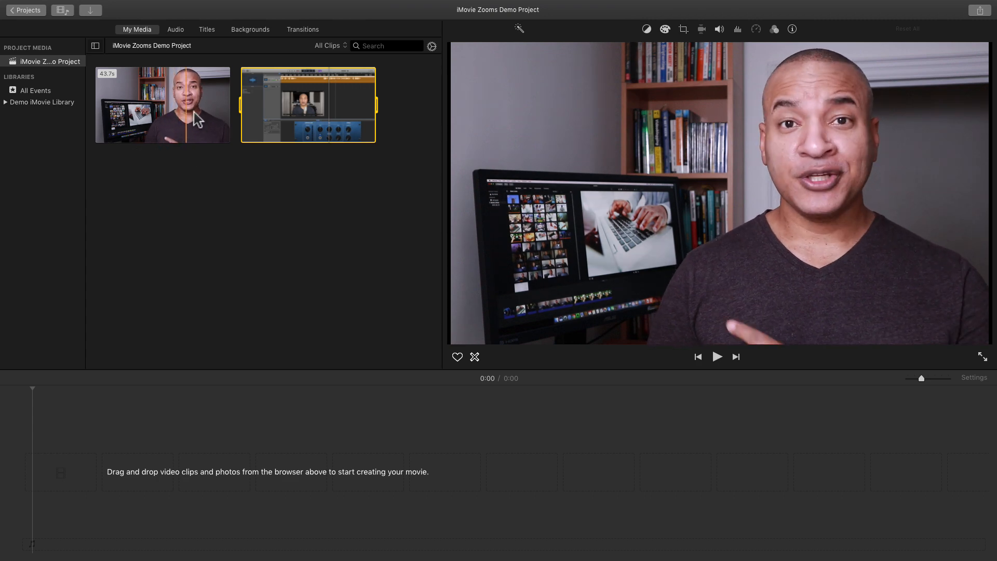
# Add the talking-head clip to the start of the empty timeline and place the GarageBand screen recording after it.
pyautogui.moveTo(166, 125); pyautogui.dragTo(65, 474)
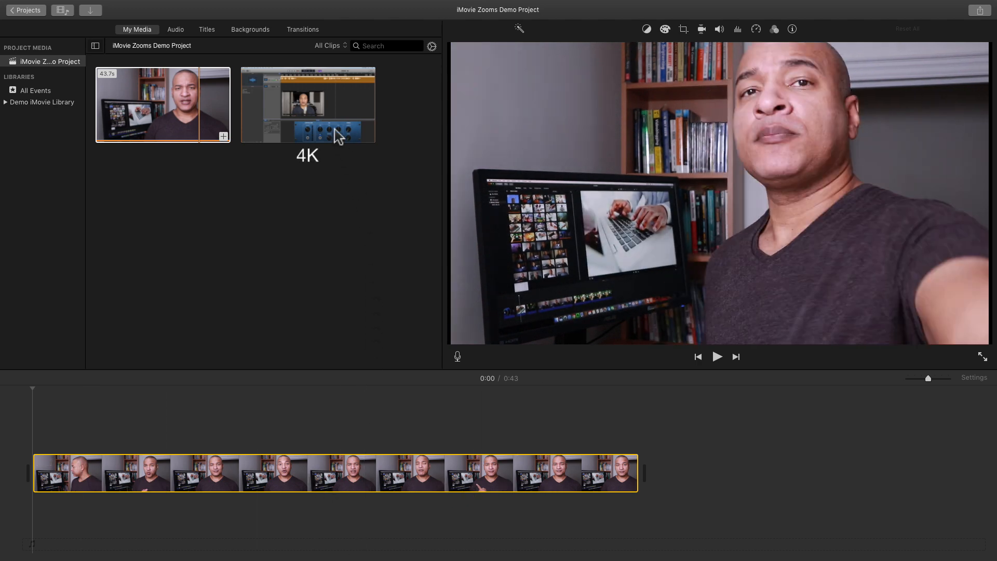
pyautogui.moveTo(338, 136); pyautogui.dragTo(660, 474)
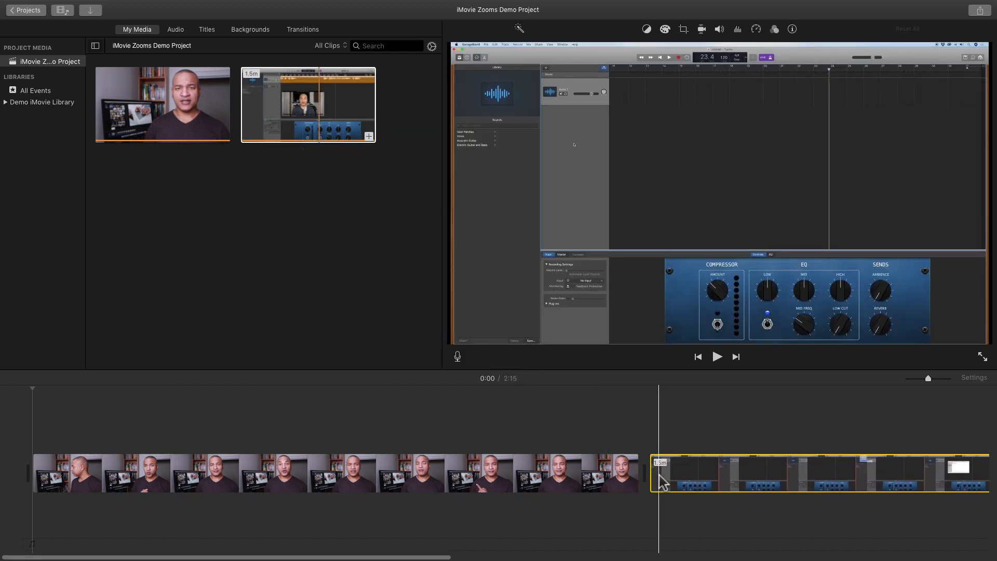
# Delete the talking-head clip from the timeline and check the project's resolution in the project settings.
pyautogui.click(325, 484)
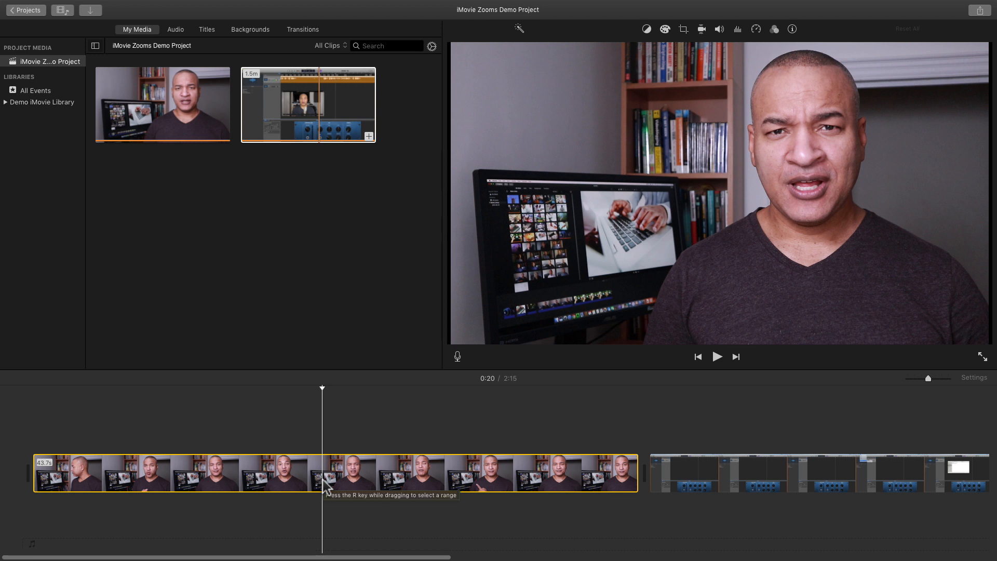
pyautogui.press('Delete')
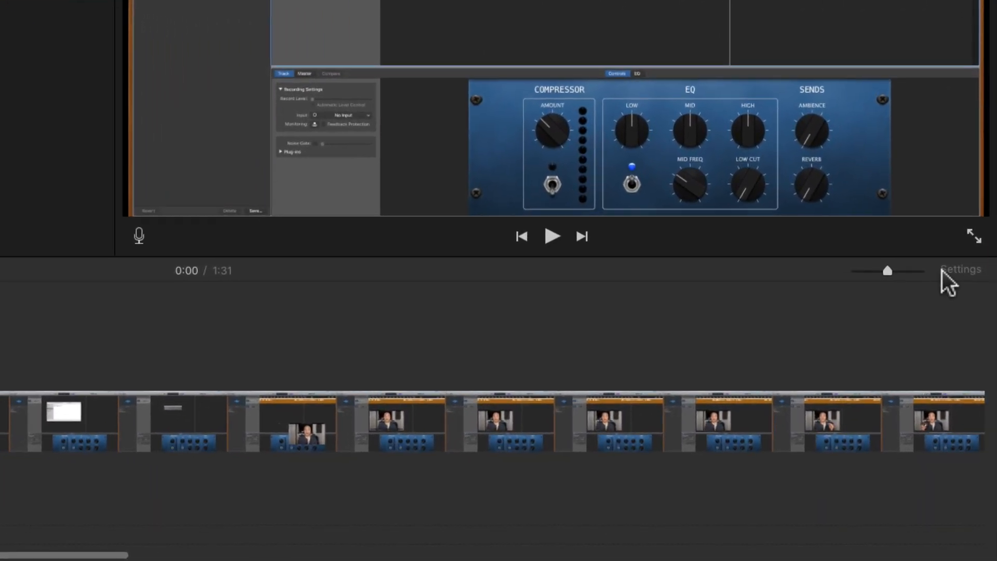
pyautogui.click(956, 271)
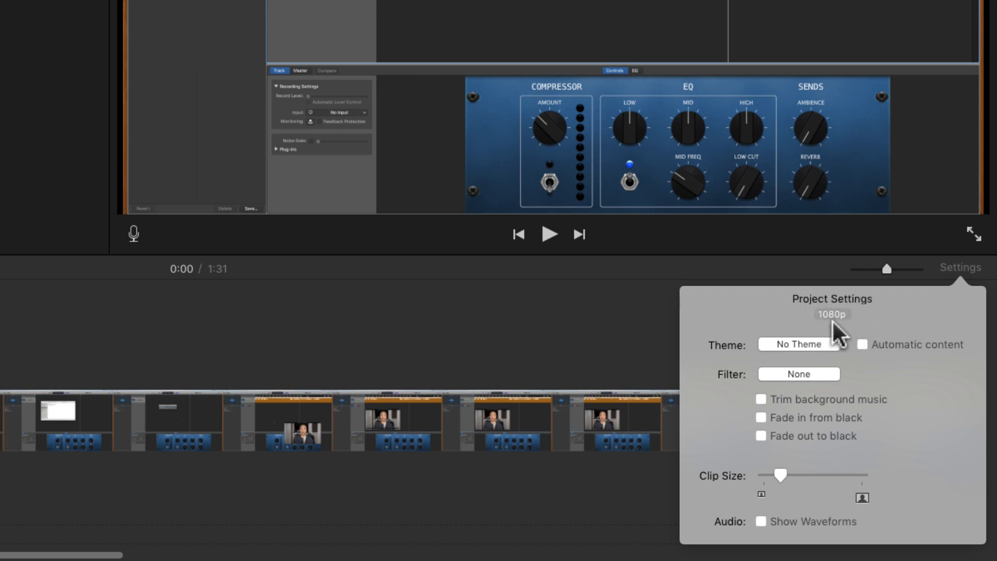
pyautogui.click(961, 268)
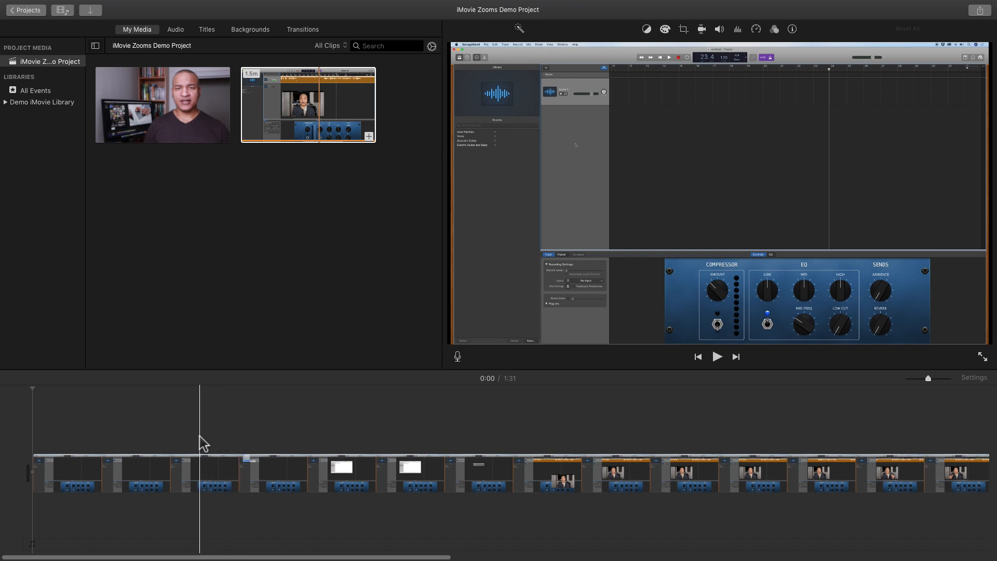
# Split the screen recording in the timeline at 0:11.
pyautogui.click(202, 472)
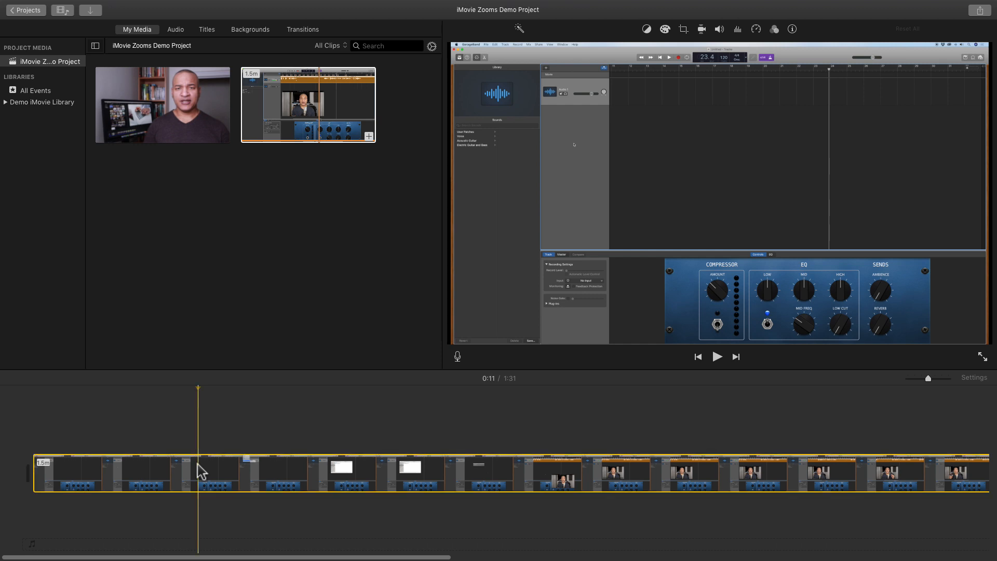
pyautogui.rightClick(201, 471)
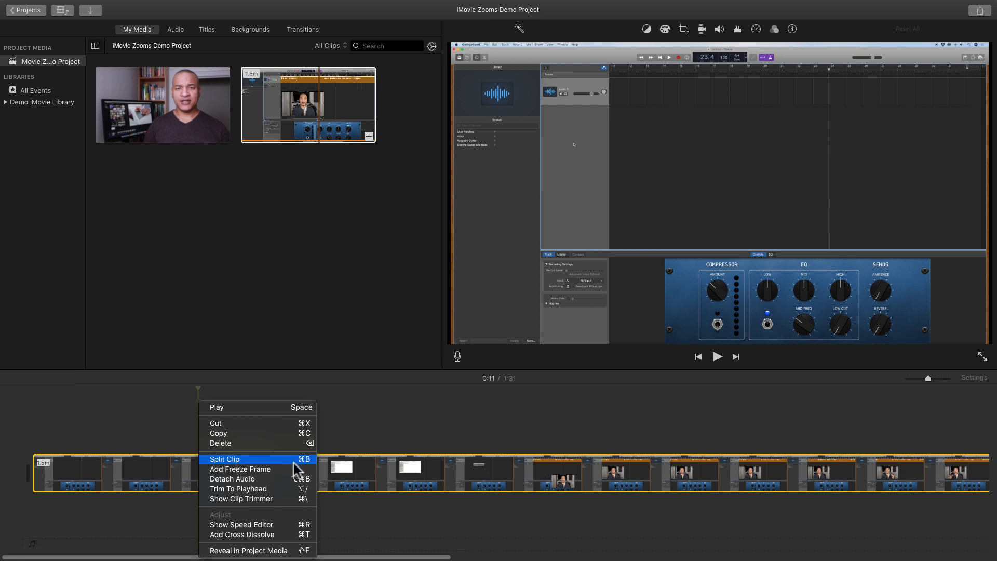
pyautogui.click(234, 460)
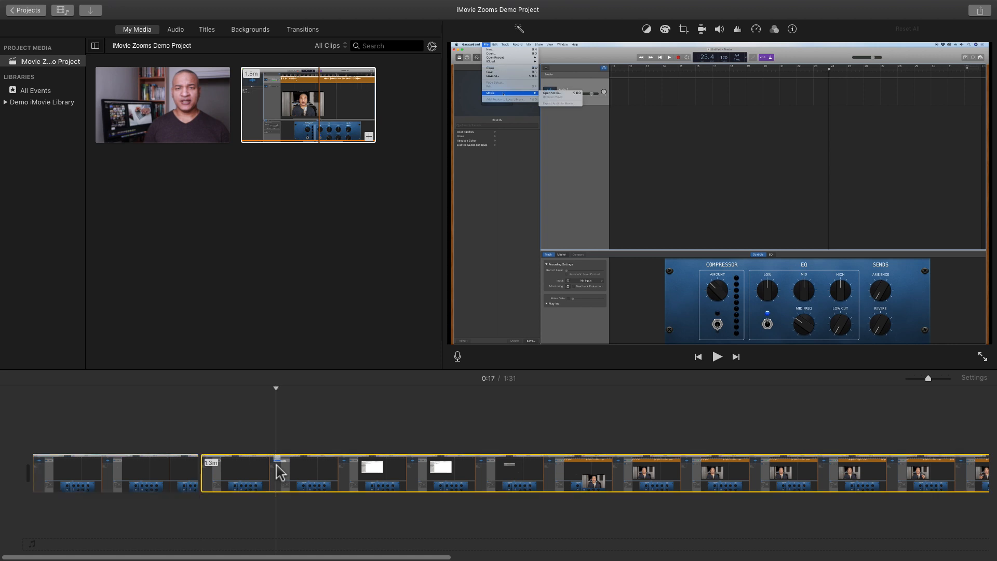
pyautogui.click(164, 473)
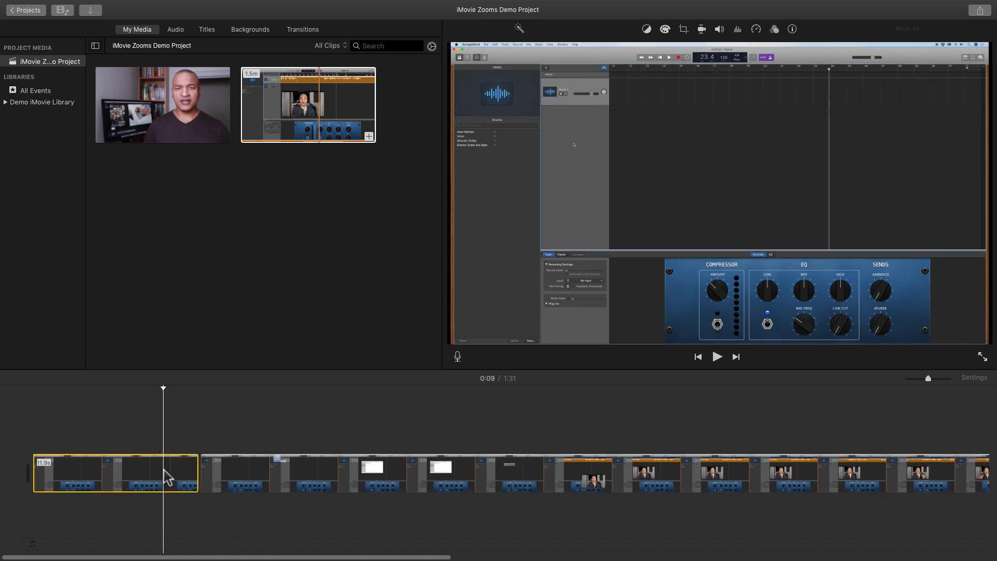
# Split the second part of the screen recording at 0:32, leaving a separate middle clip.
pyautogui.click(253, 470)
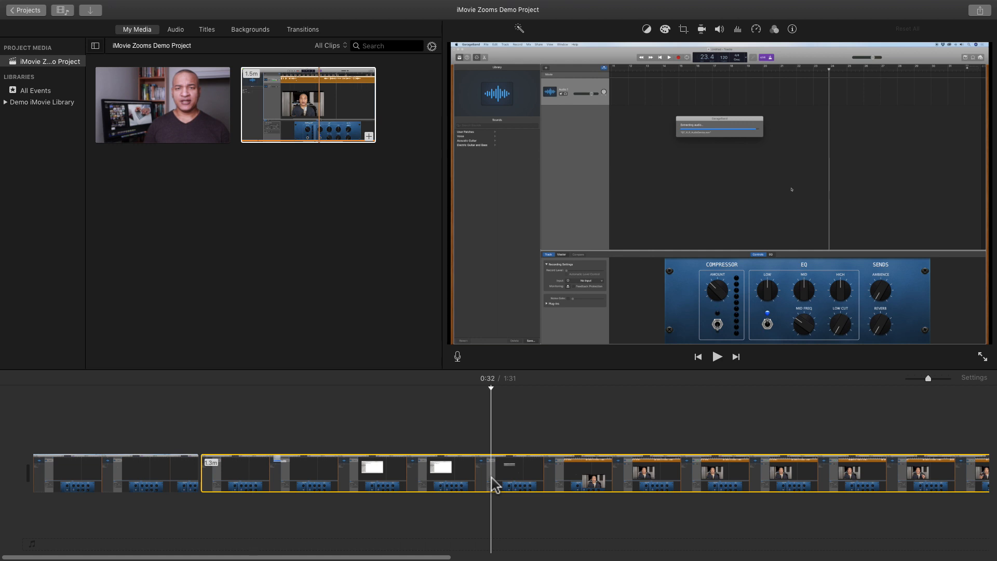
pyautogui.rightClick(493, 485)
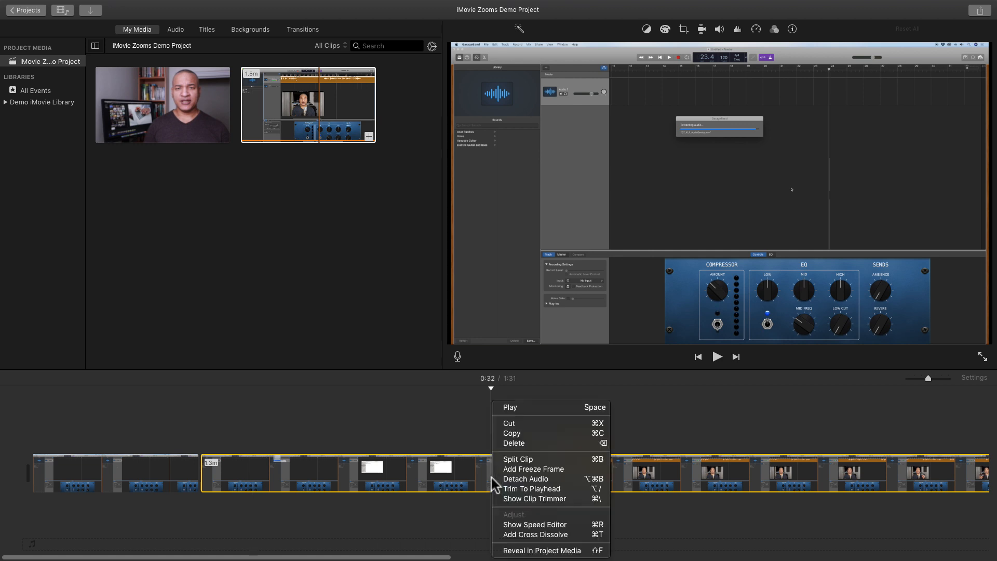
pyautogui.click(520, 460)
pyautogui.press('space')
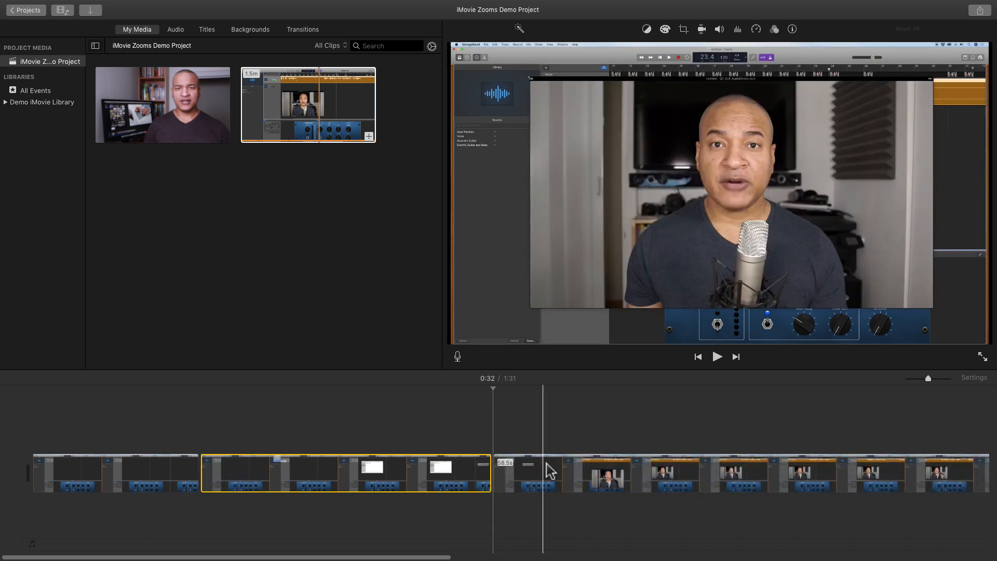
pyautogui.click(367, 494)
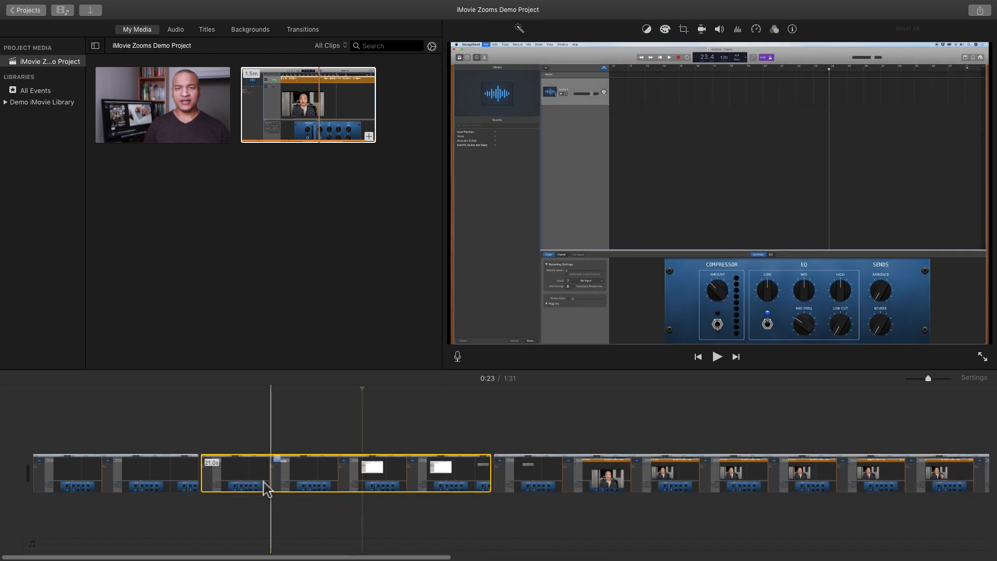
pyautogui.click(163, 479)
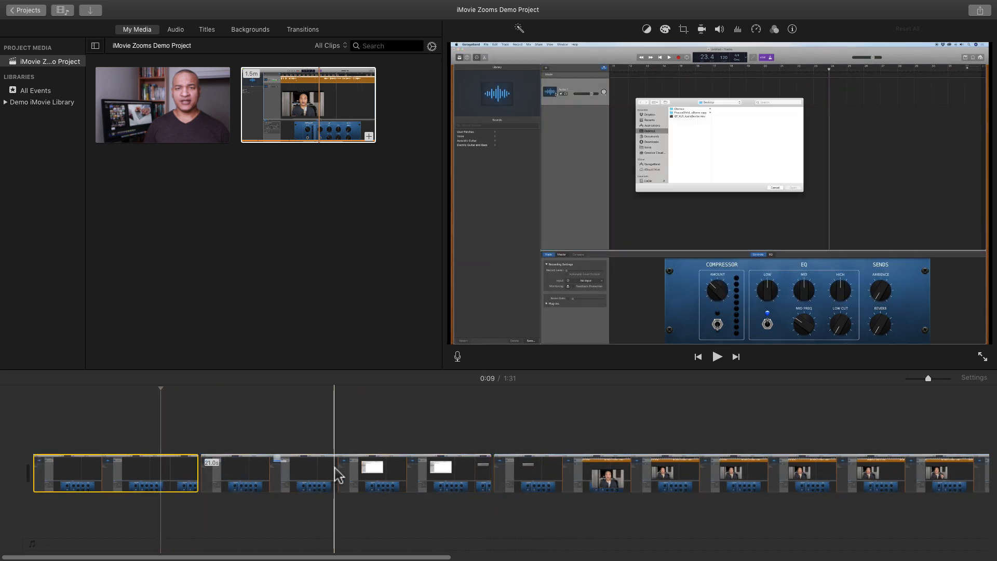
# Set the crop style of the middle timeline clip to Ken Burns.
pyautogui.click(334, 475)
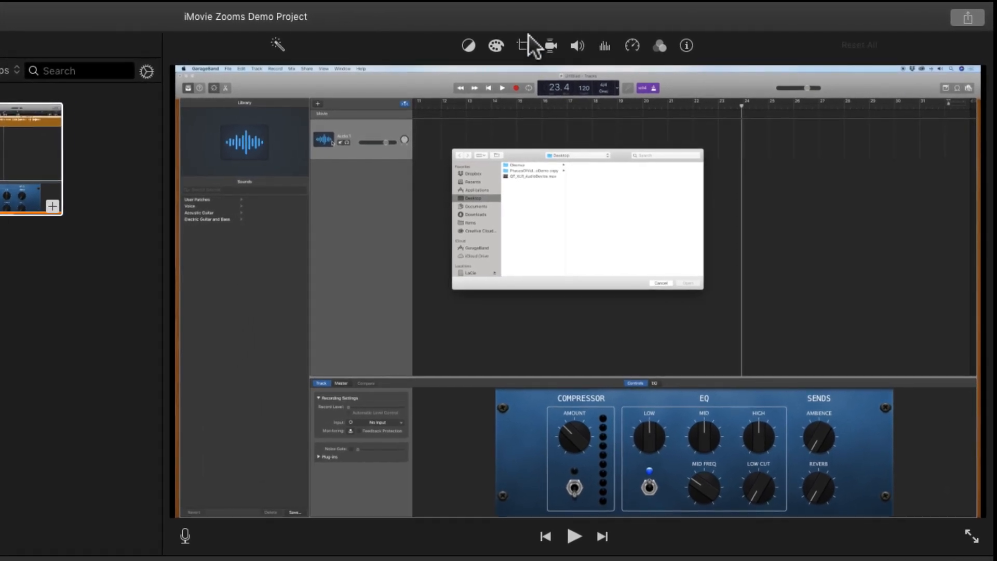
pyautogui.click(521, 46)
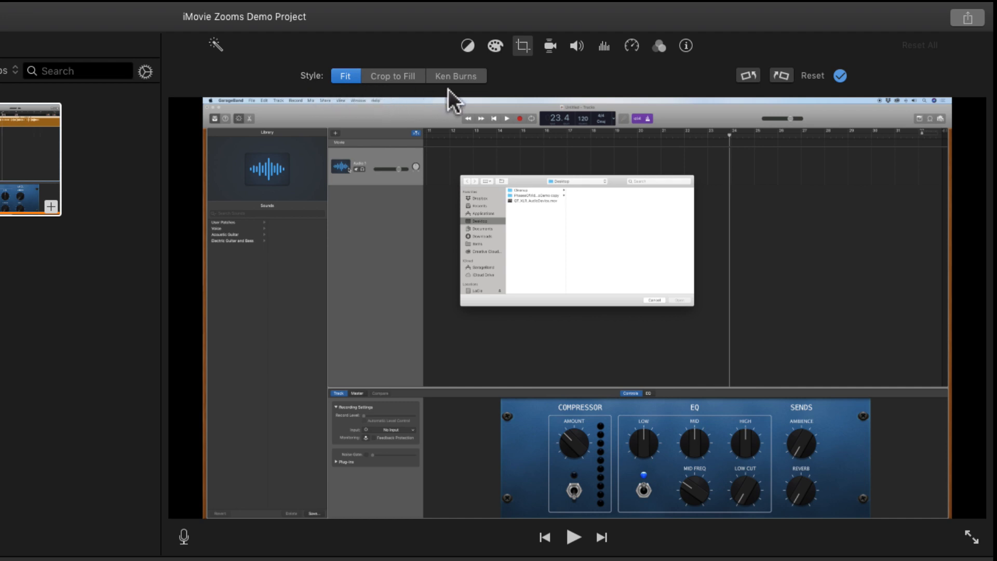
pyautogui.click(457, 77)
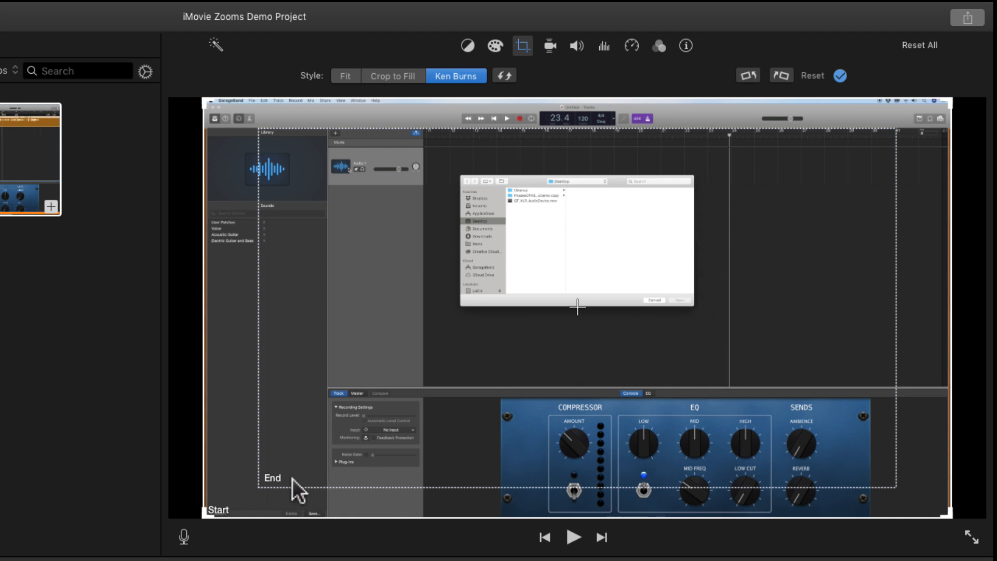
# Move the Ken Burns End frame into the picture's upper-left corner, shrink it to about two thirds of the picture width, and apply it.
pyautogui.click(260, 486)
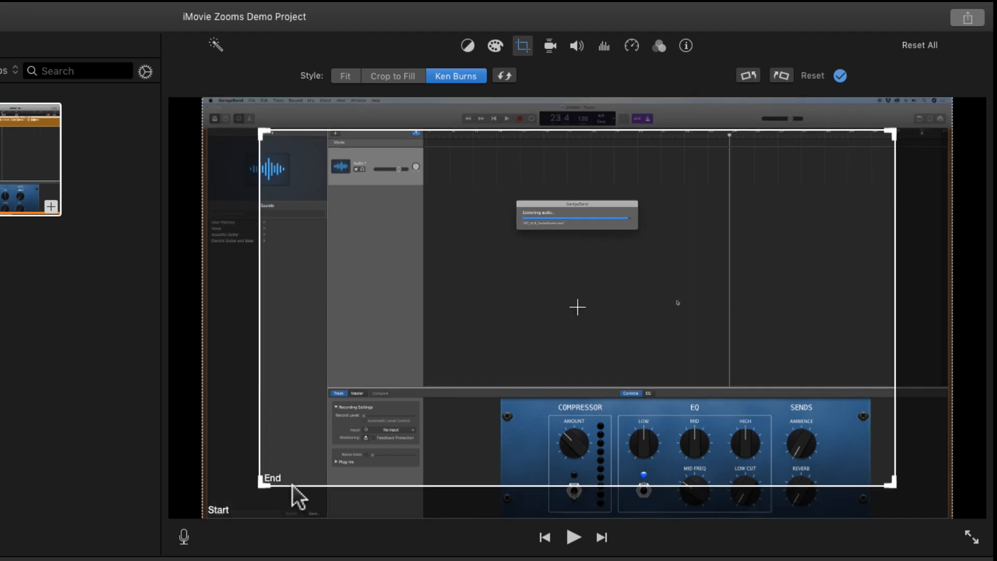
pyautogui.moveTo(828, 312); pyautogui.dragTo(759, 271)
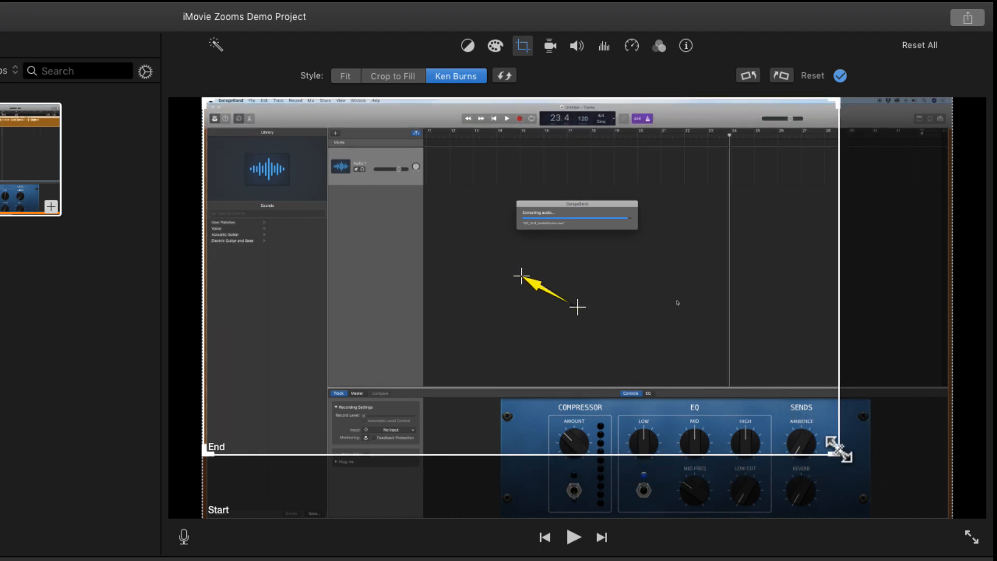
pyautogui.moveTo(838, 451); pyautogui.dragTo(712, 367)
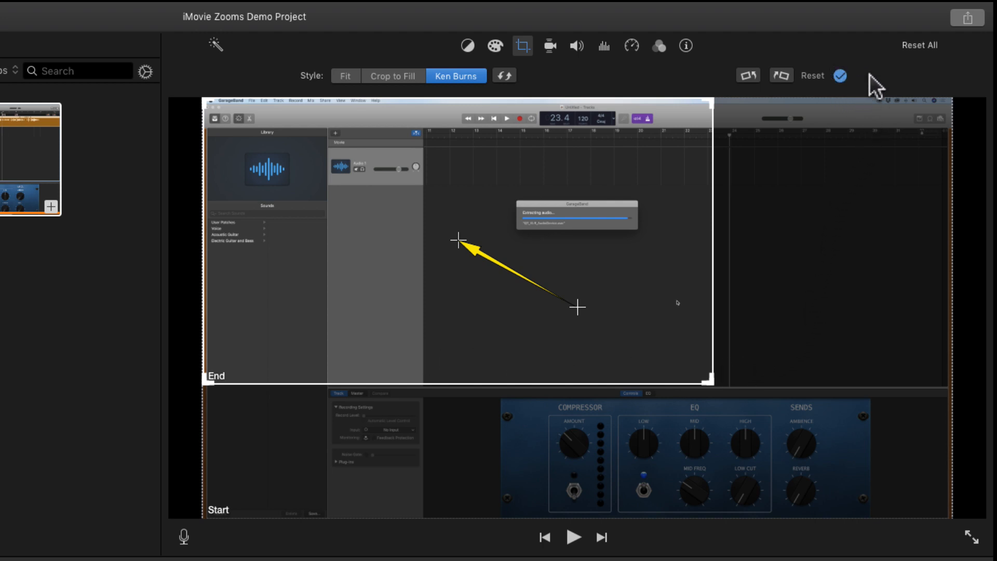
pyautogui.click(841, 76)
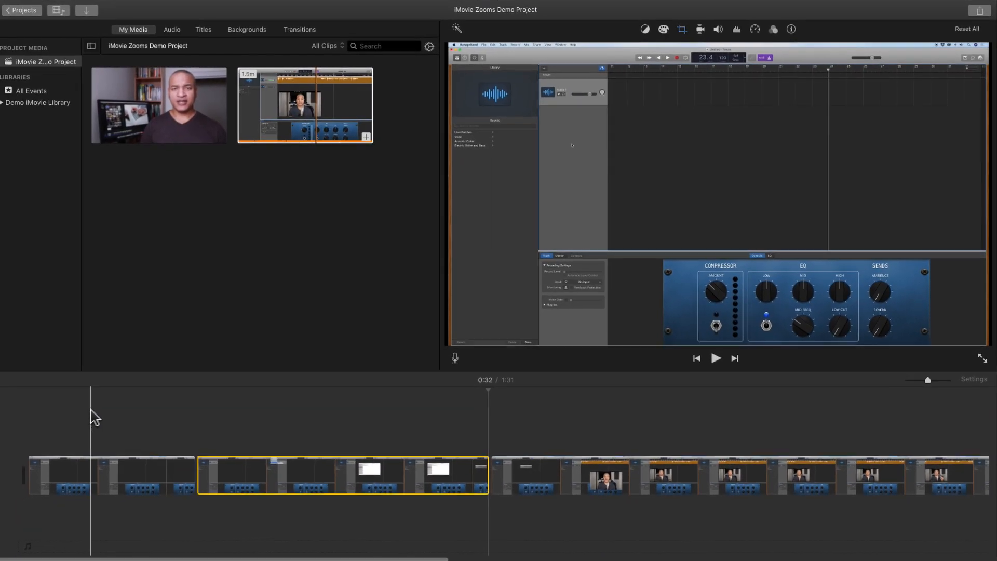
# Play the timeline from the first clip through the middle one to review the Ken Burns zoom, ending at 0:30.
pyautogui.click(91, 408)
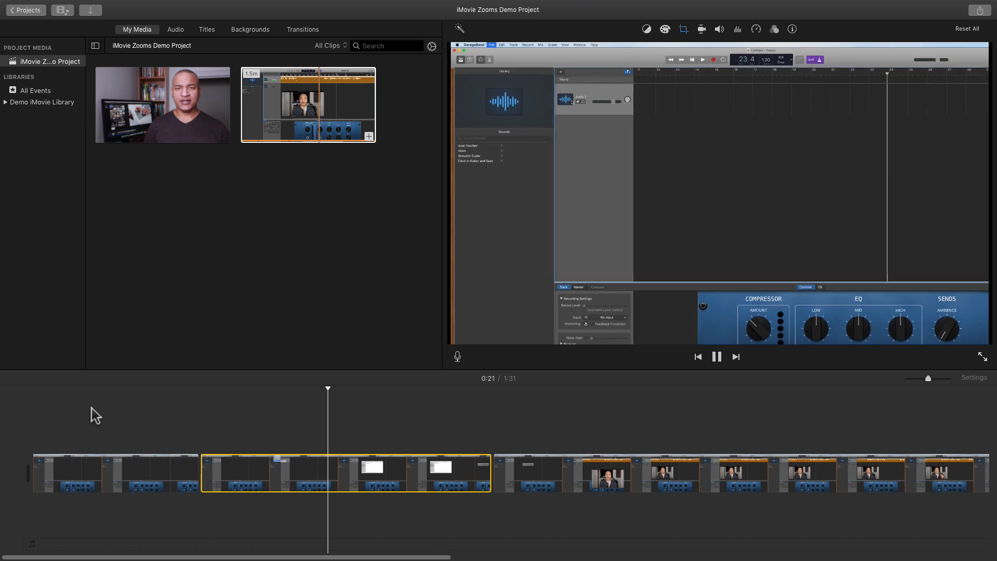
pyautogui.click(433, 405)
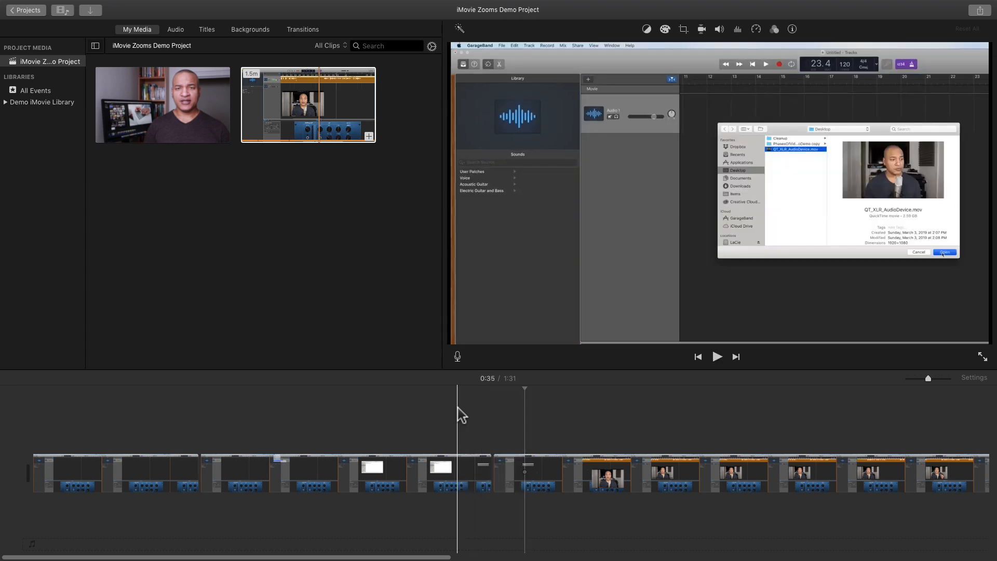
pyautogui.click(458, 411)
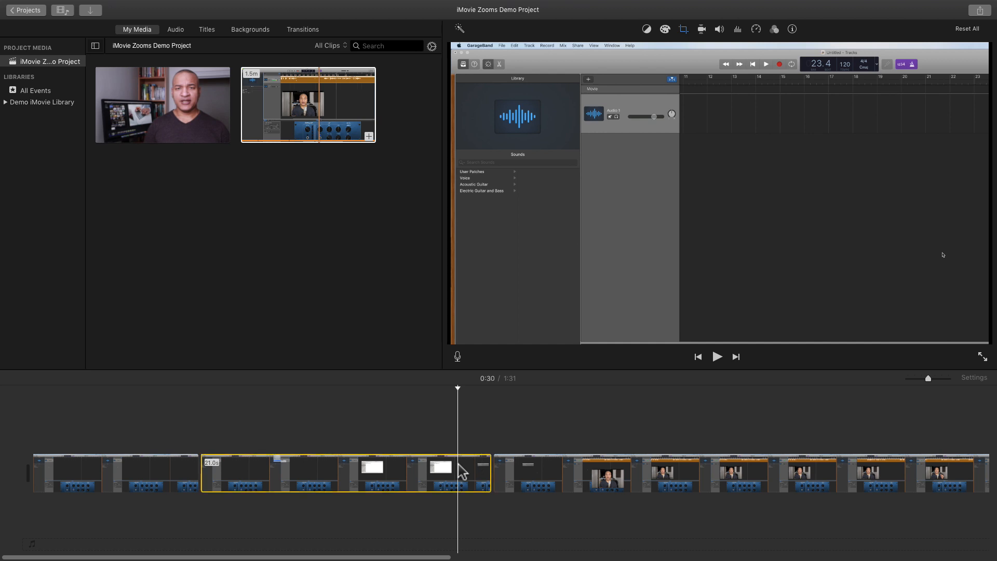
# Split the Ken Burns clip at 0:30, leaving a short separate clip between it and the final clip.
pyautogui.rightClick(460, 471)
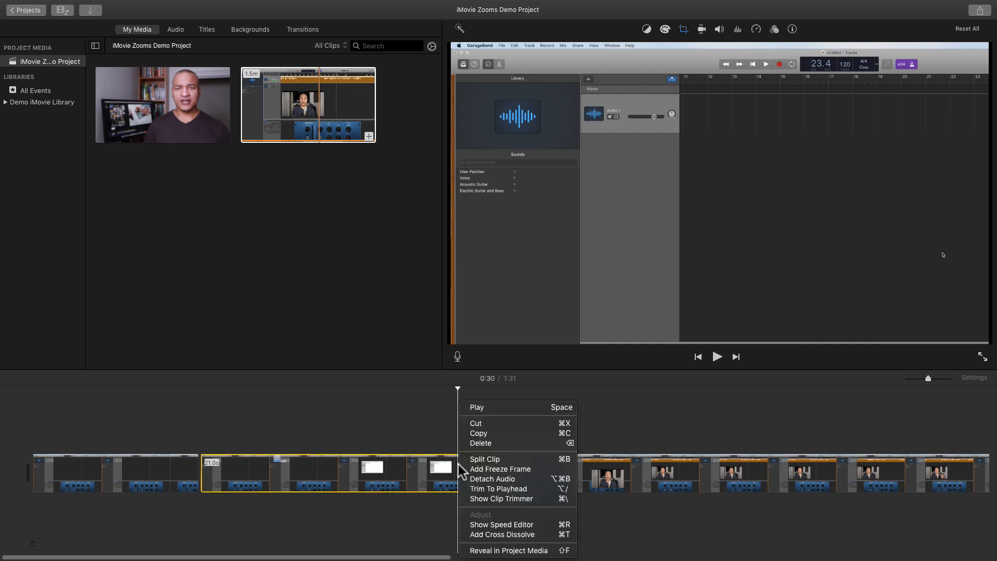
pyautogui.click(488, 461)
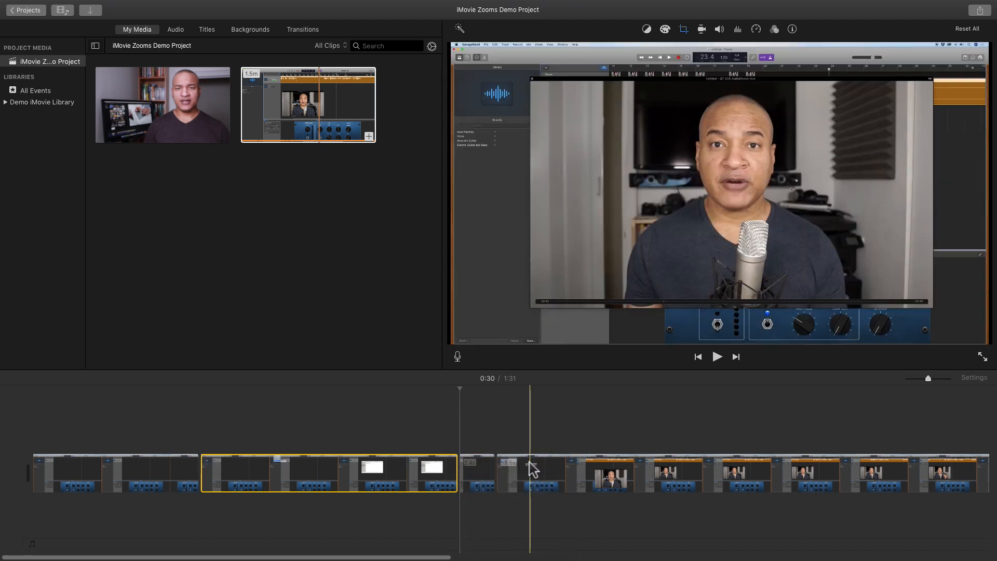
pyautogui.click(529, 472)
pyautogui.click(482, 471)
pyautogui.click(320, 472)
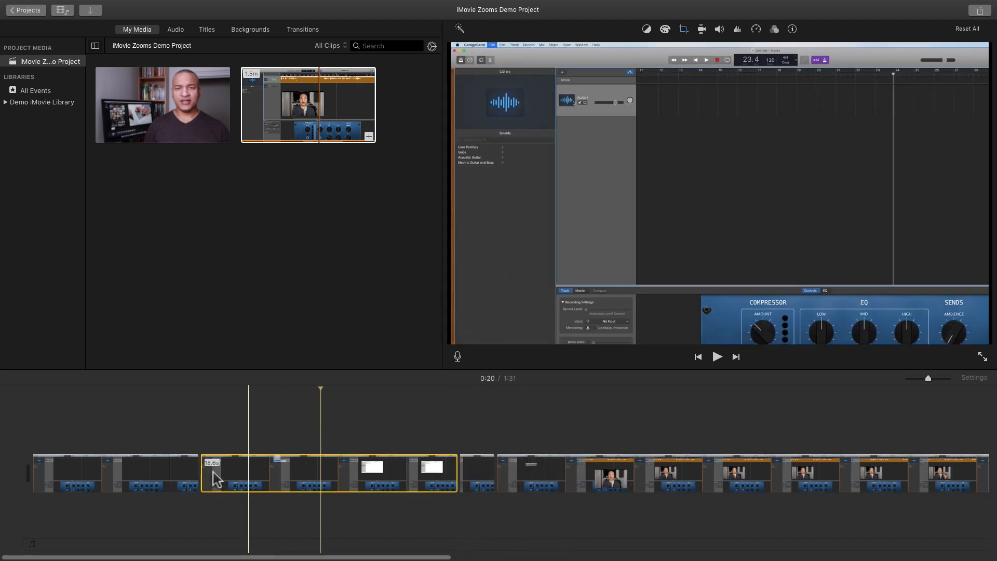
pyautogui.click(170, 473)
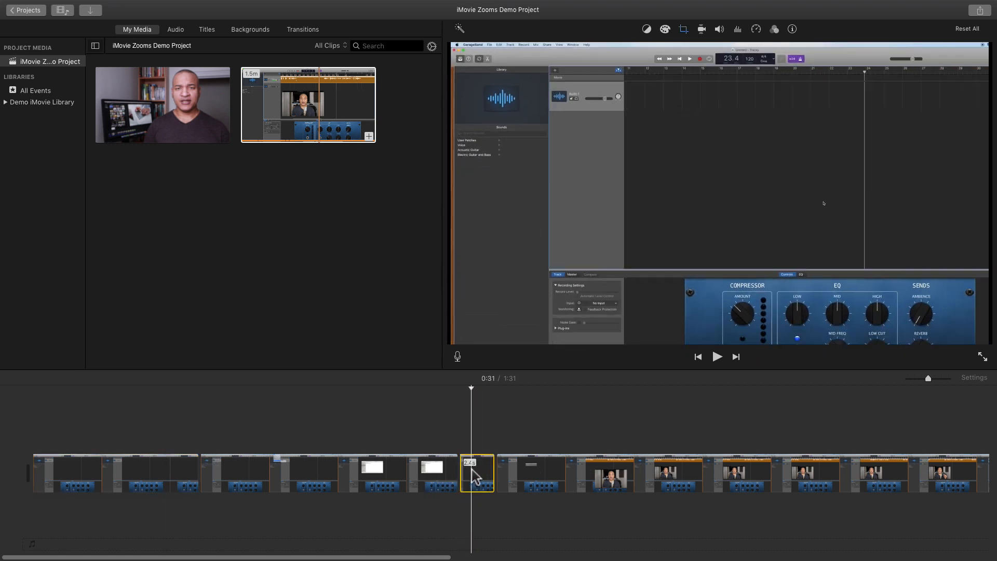
# Play the zoomed clip and the short clip after it to examine how the Ken Burns motion runs in each.
pyautogui.press('space')
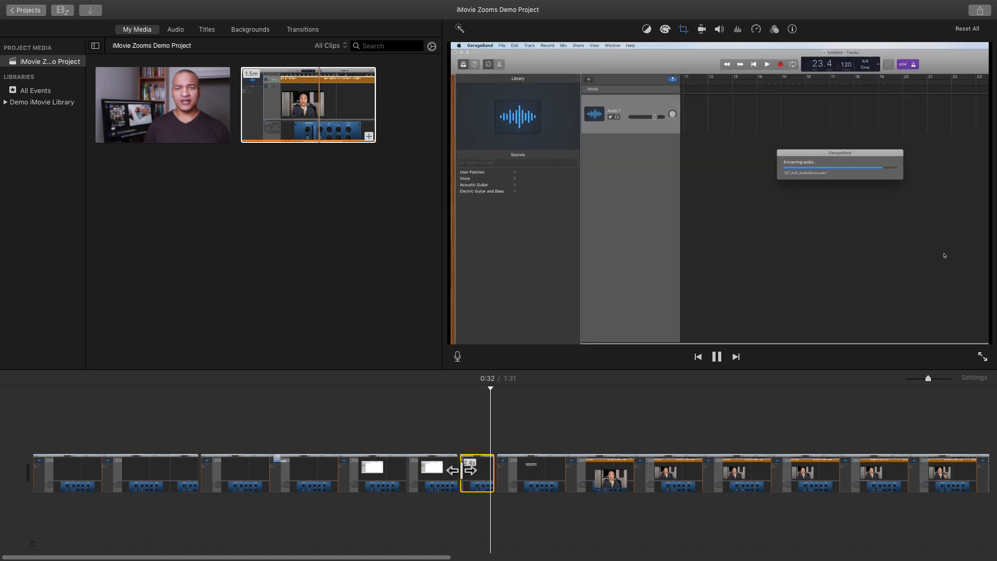
pyautogui.press('space')
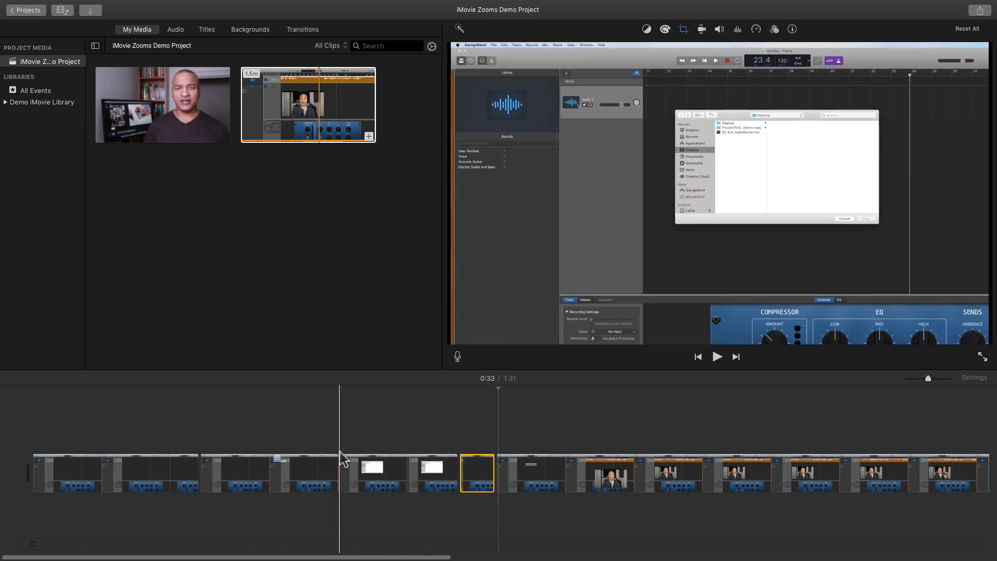
pyautogui.press('space')
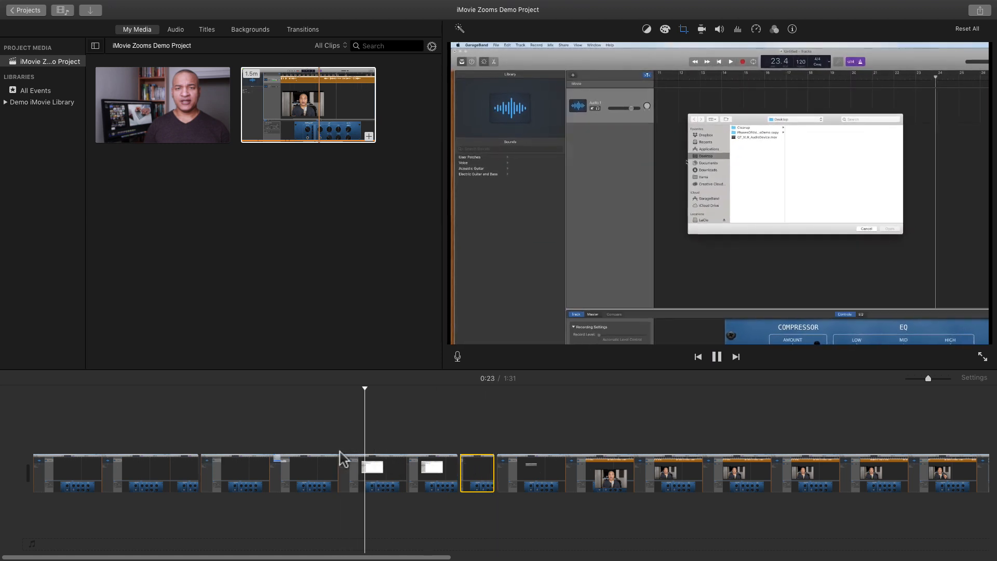
pyautogui.click(462, 455)
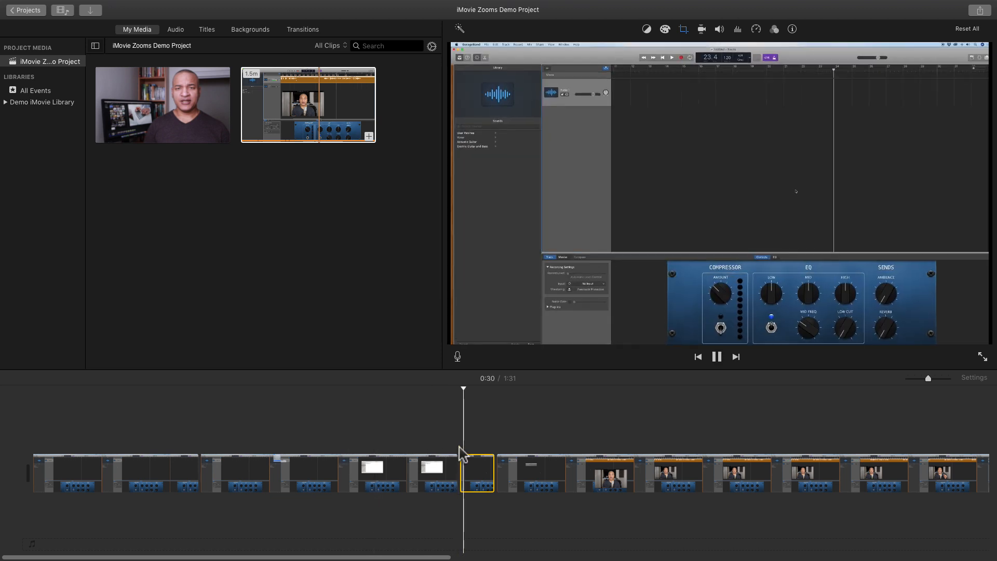
pyautogui.press('space')
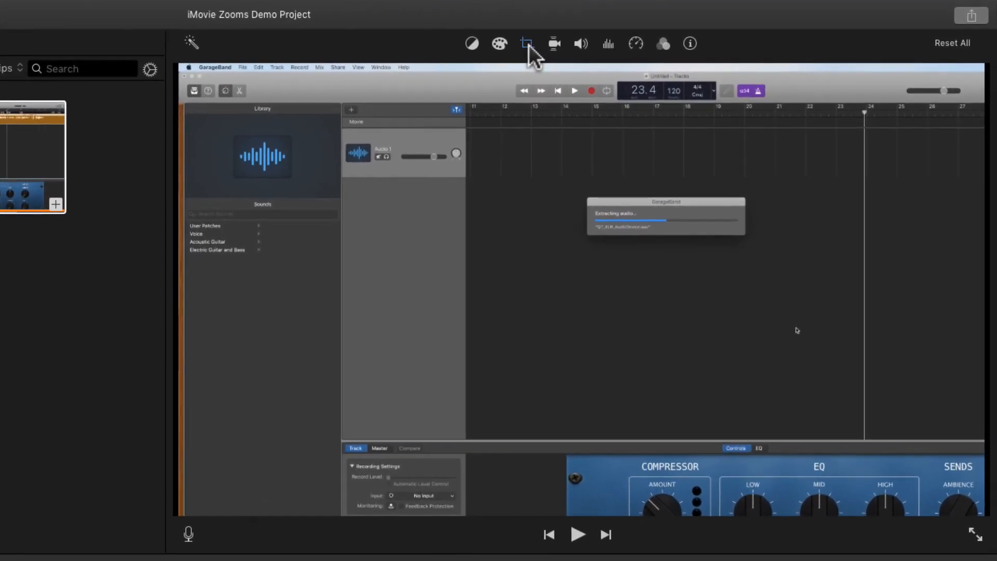
# Swap the Ken Burns Start and End frames on the short clip so it zooms out to the full picture.
pyautogui.click(530, 43)
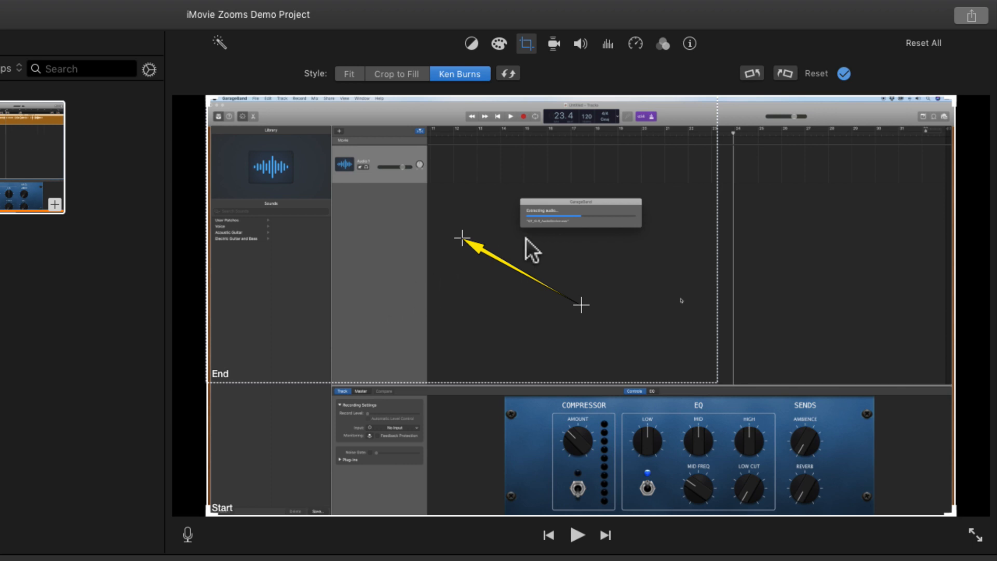
pyautogui.click(509, 74)
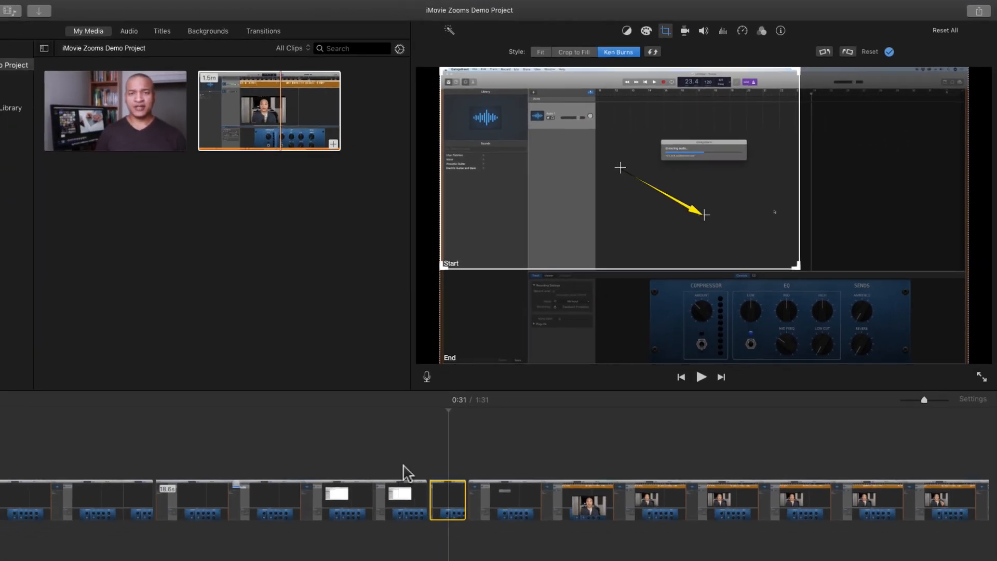
# Play from the zoomed clip through the short clip into the final one to review the zoom-in and zoom-out.
pyautogui.press('space')
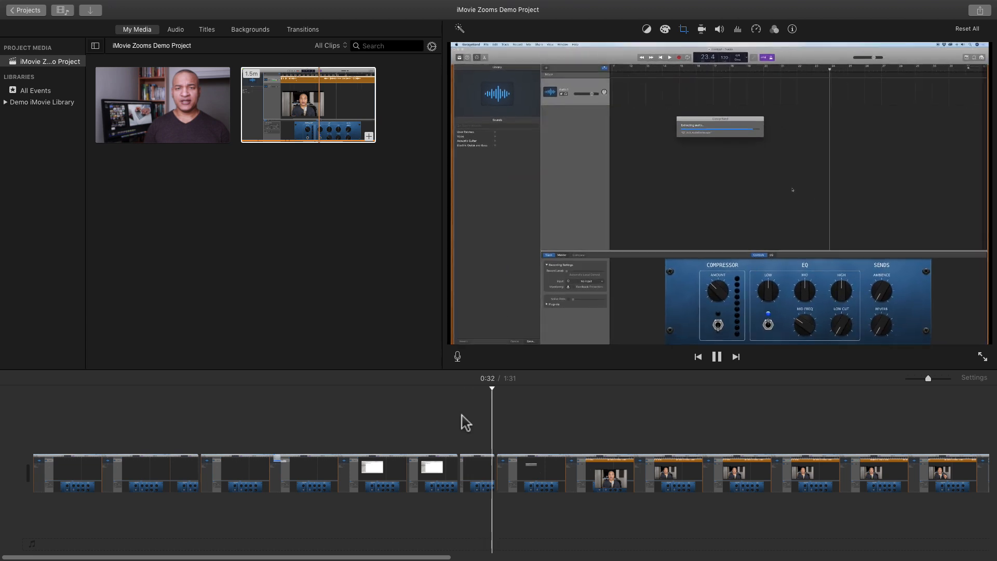
pyautogui.click(457, 422)
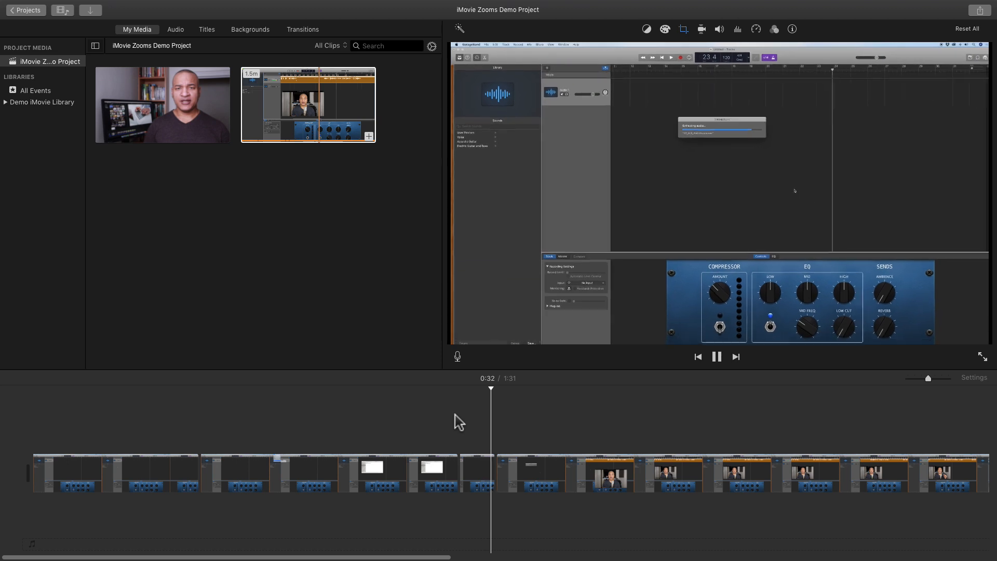
pyautogui.press('space')
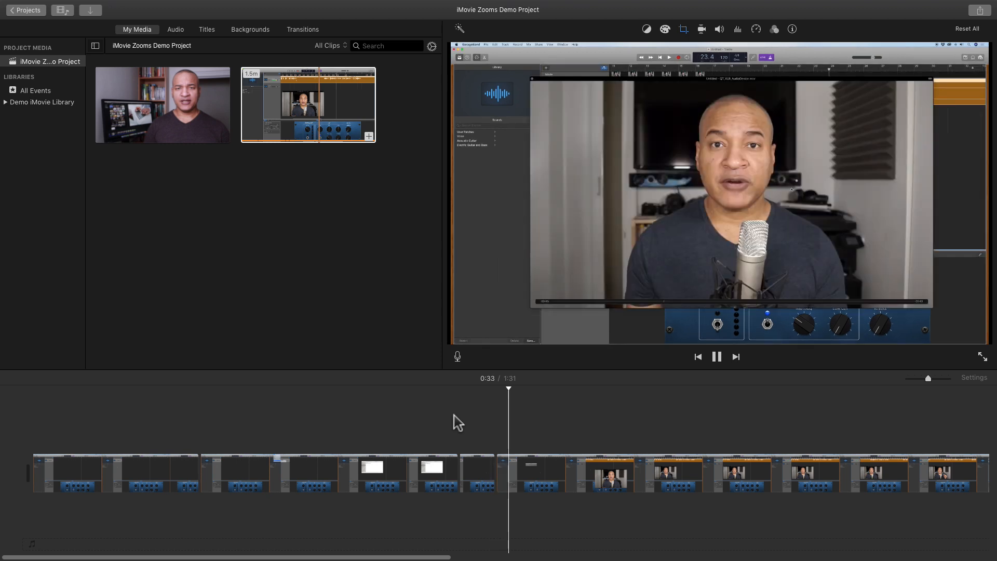
pyautogui.click(475, 420)
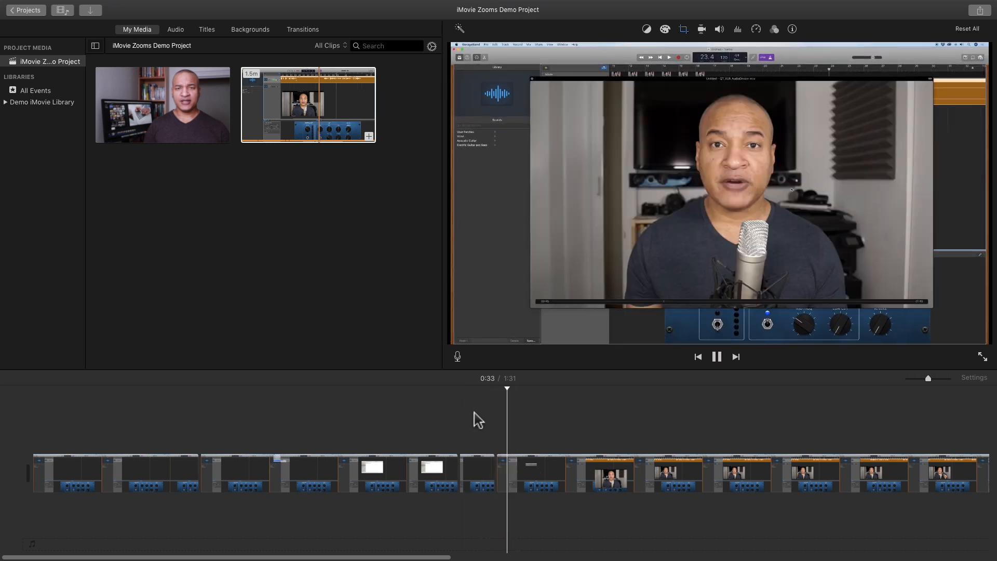
pyautogui.click(460, 420)
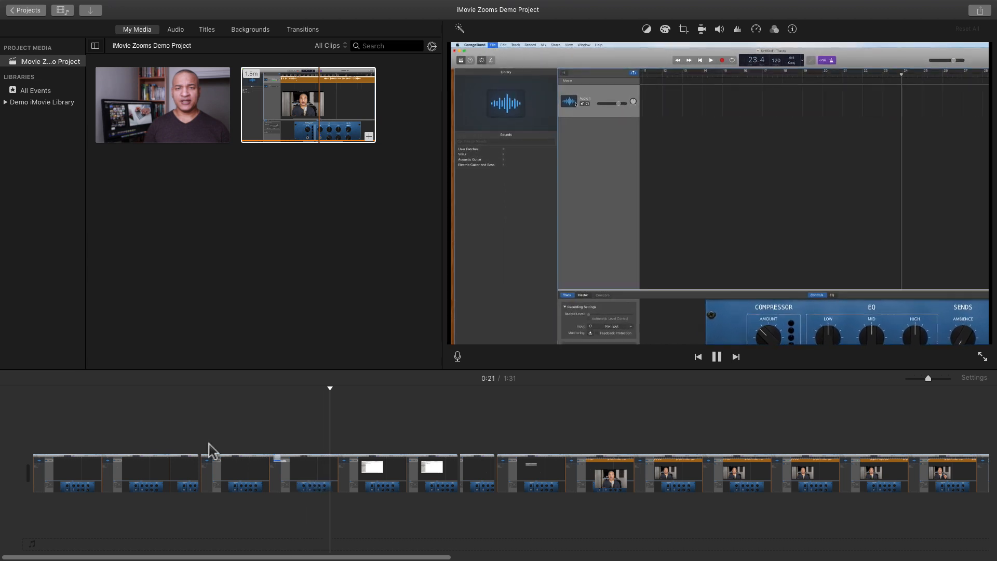
pyautogui.click(420, 413)
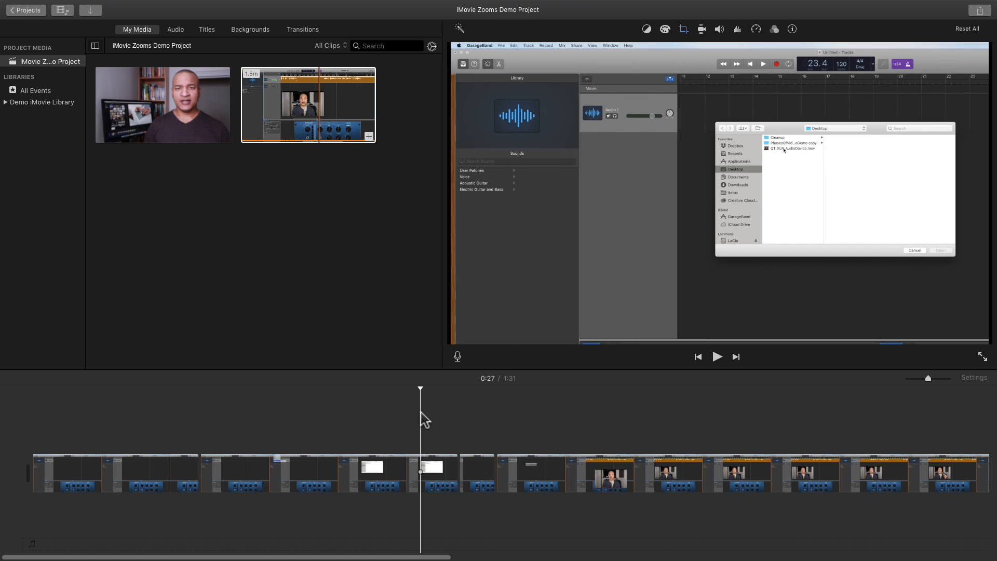
pyautogui.press('space')
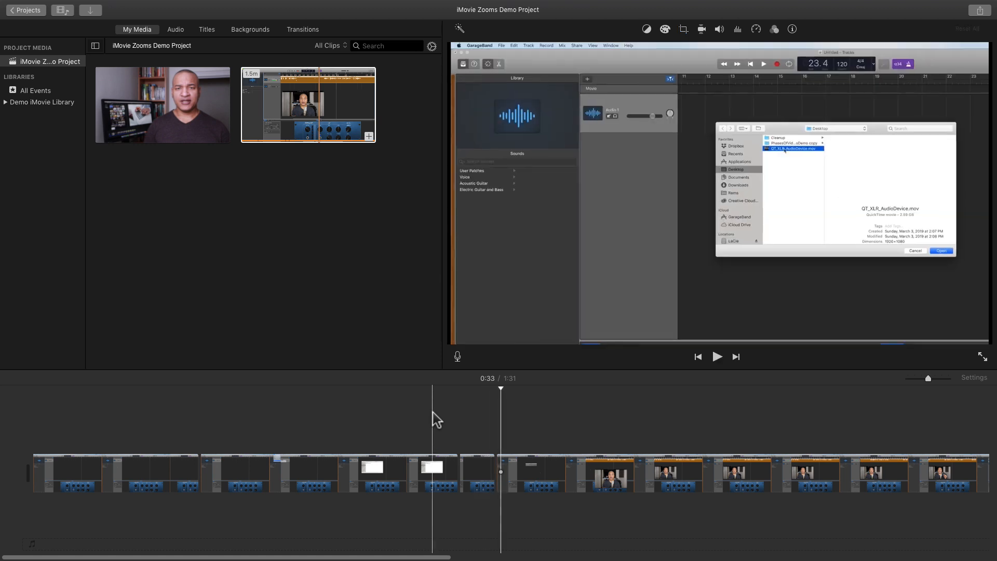
pyautogui.click(434, 417)
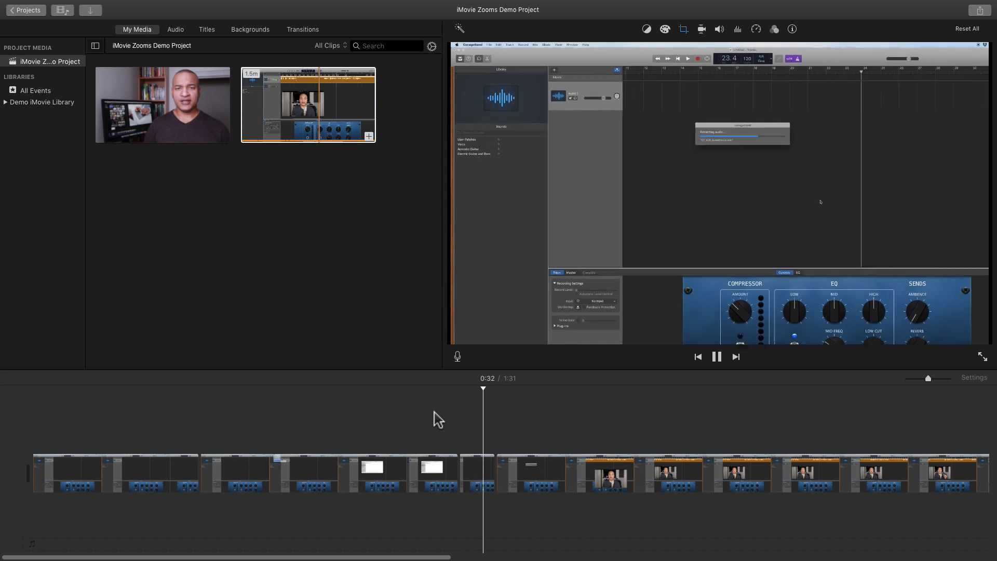
pyautogui.press('space')
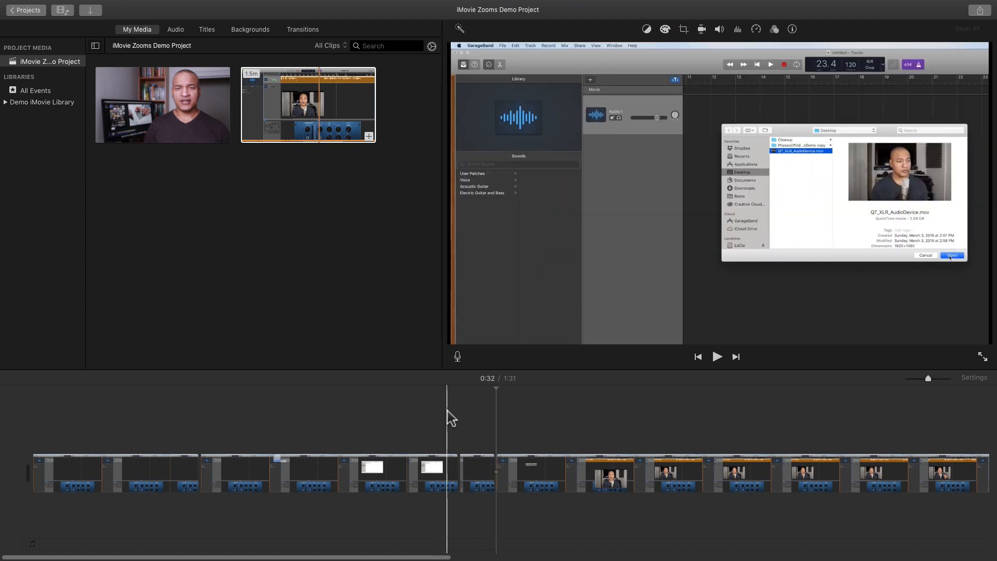
pyautogui.press('space')
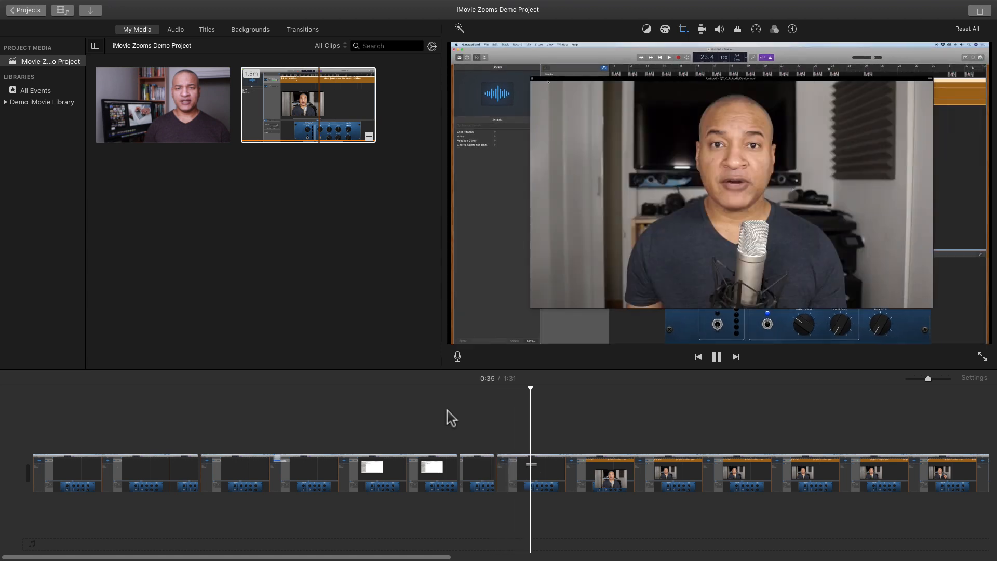
pyautogui.press('space')
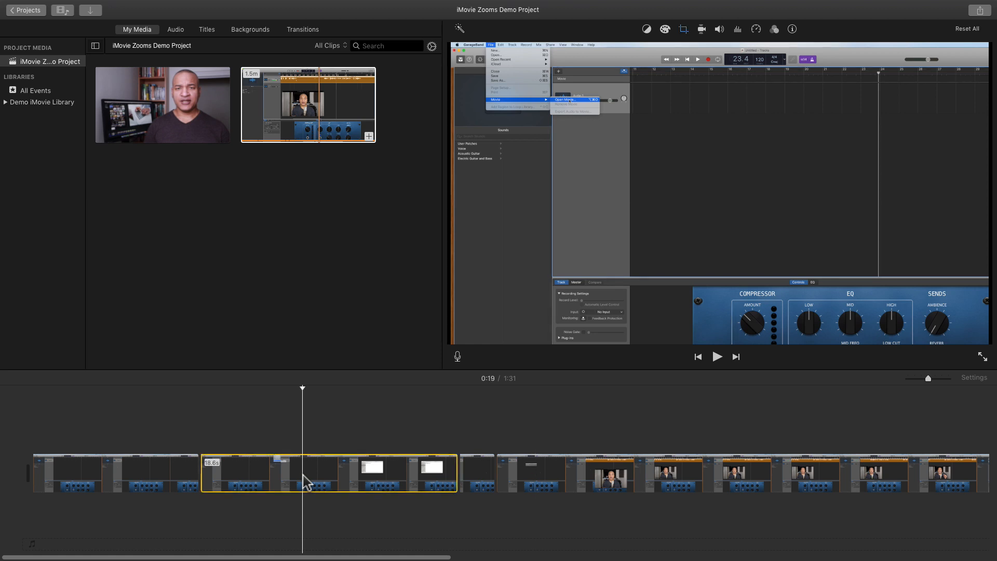
# Split the zoom-in clip at 0:19, creating a separate clip between the zoom-in and the short zoom-out clip.
pyautogui.rightClick(303, 476)
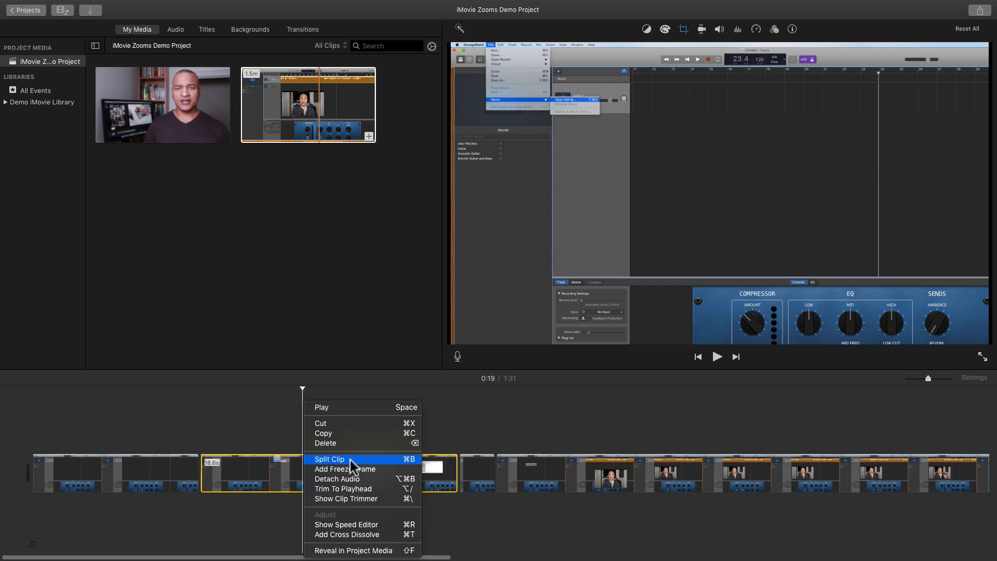
pyautogui.click(321, 460)
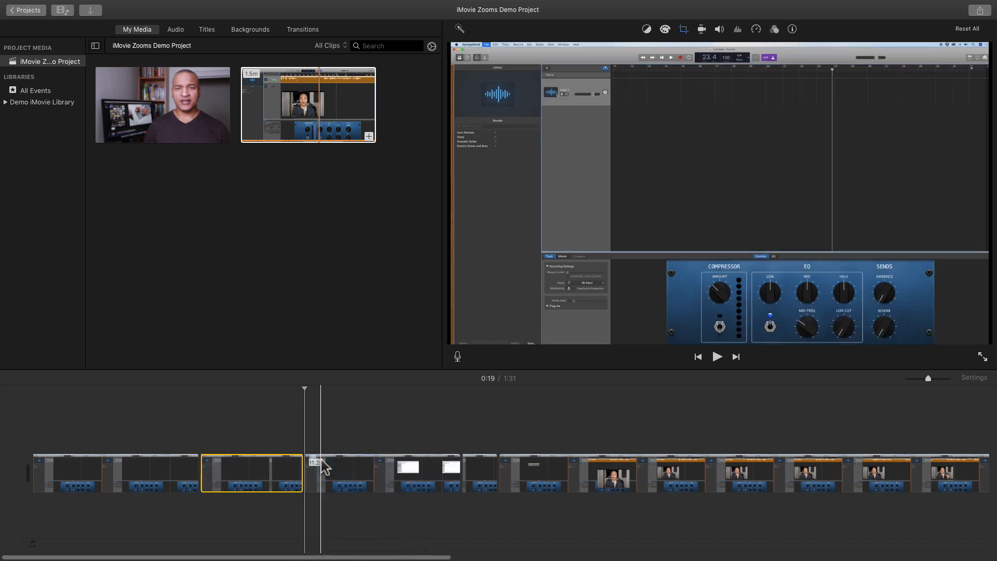
pyautogui.click(477, 470)
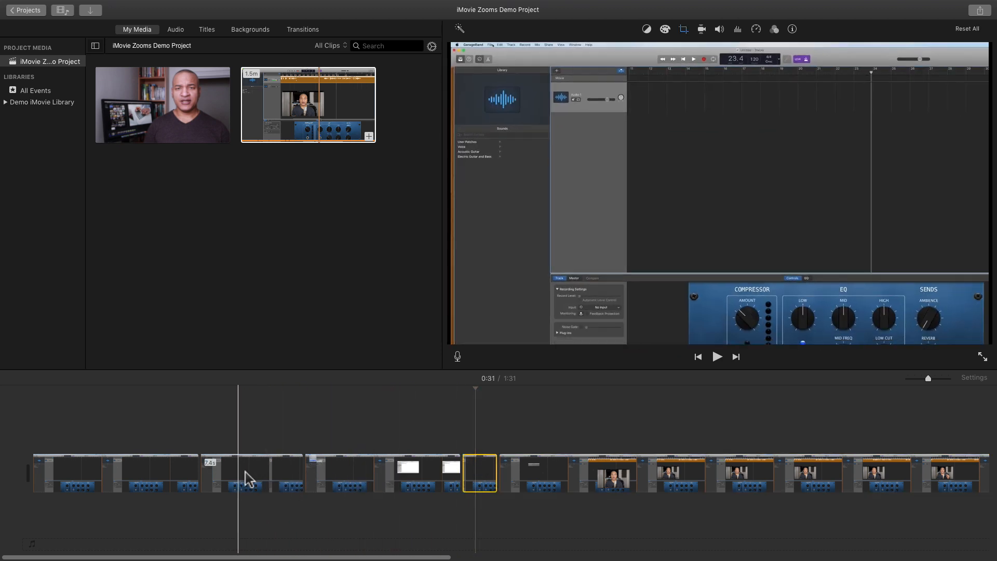
pyautogui.click(332, 475)
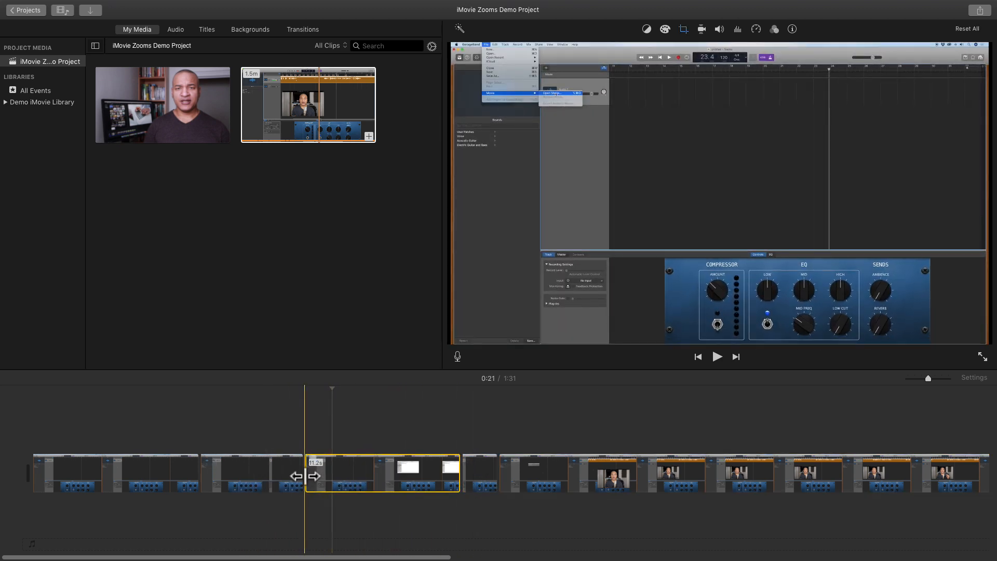
# Play the clips on both sides of the 0:19 split to examine their Ken Burns motion.
pyautogui.press('space')
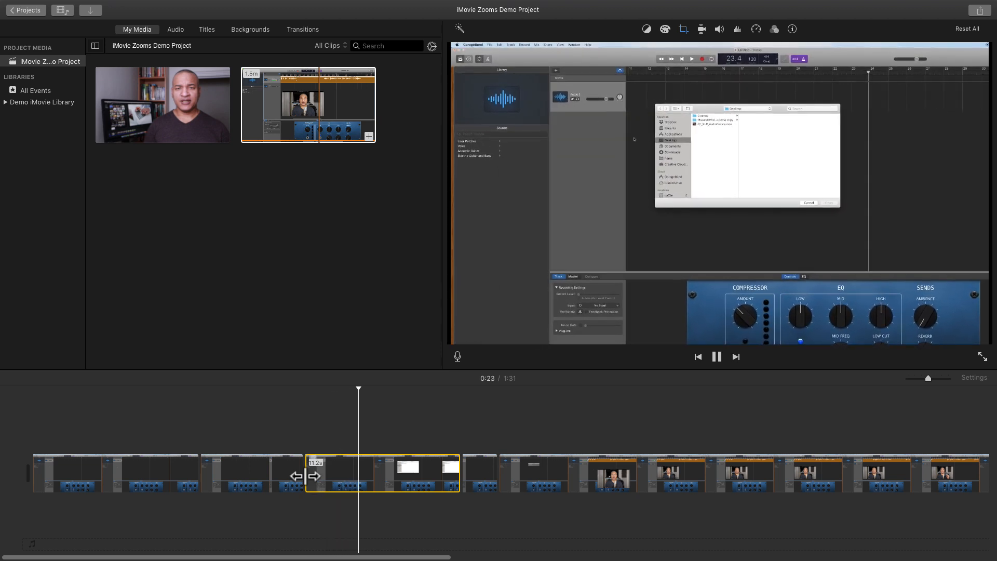
pyautogui.click(230, 448)
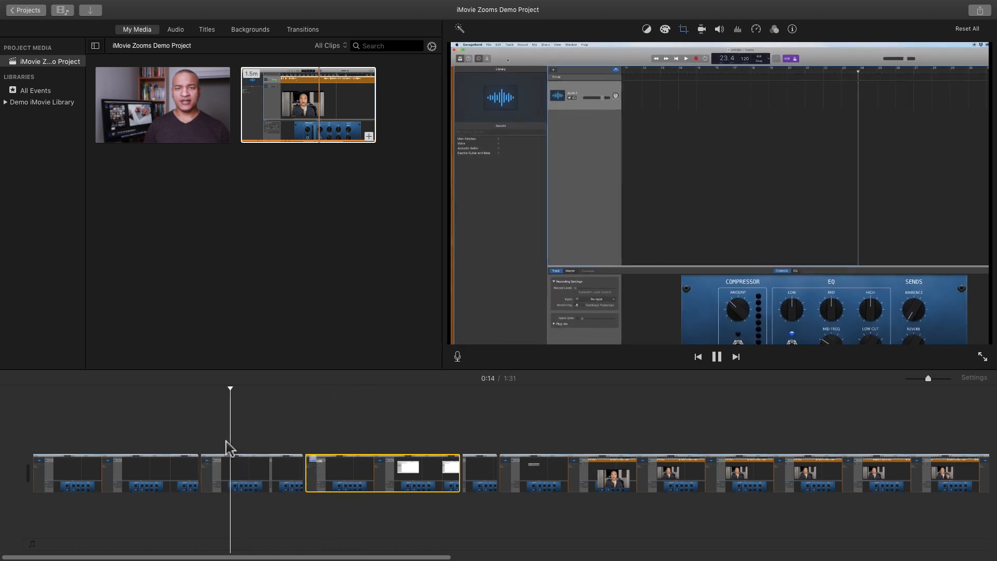
pyautogui.press('space')
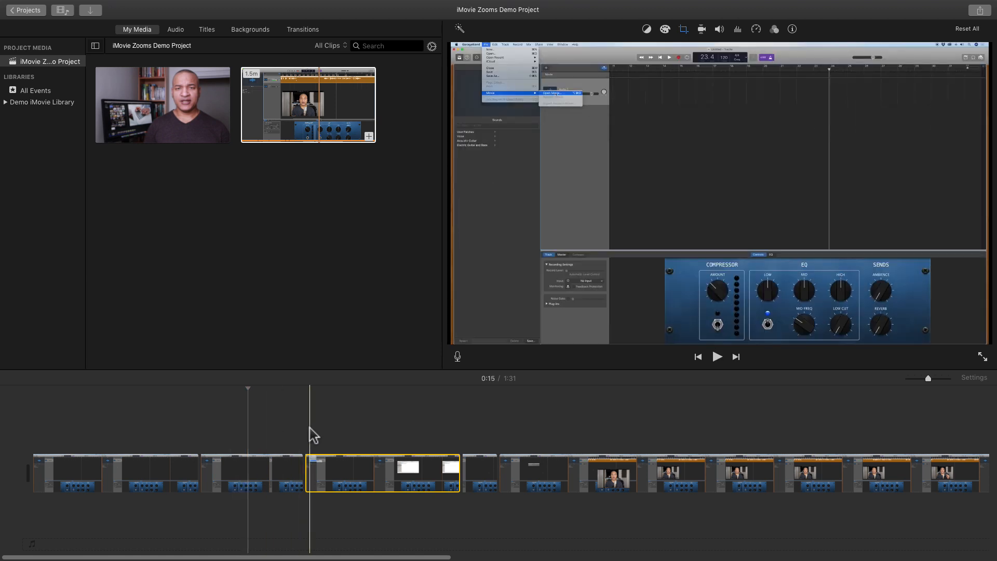
pyautogui.press('space')
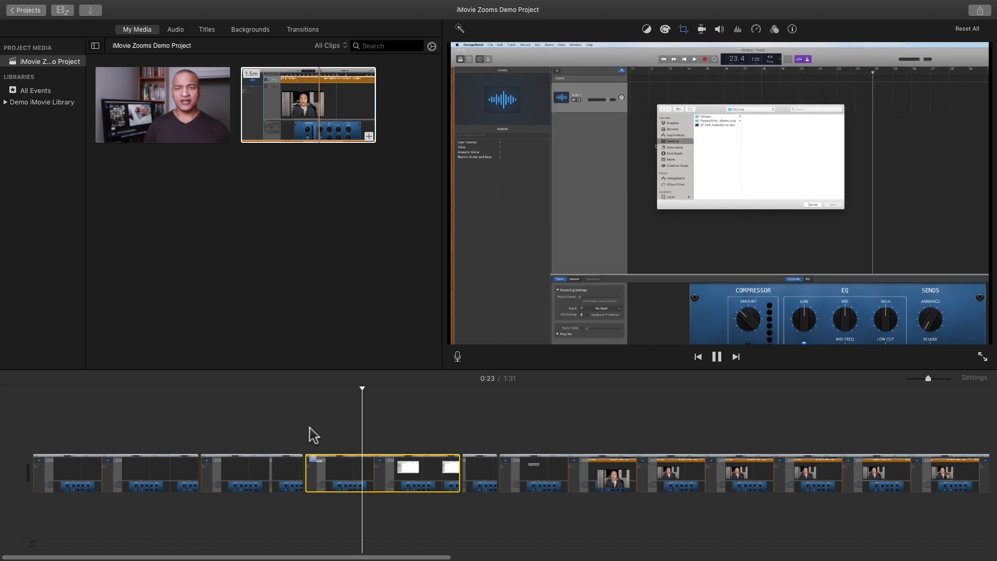
pyautogui.press('space')
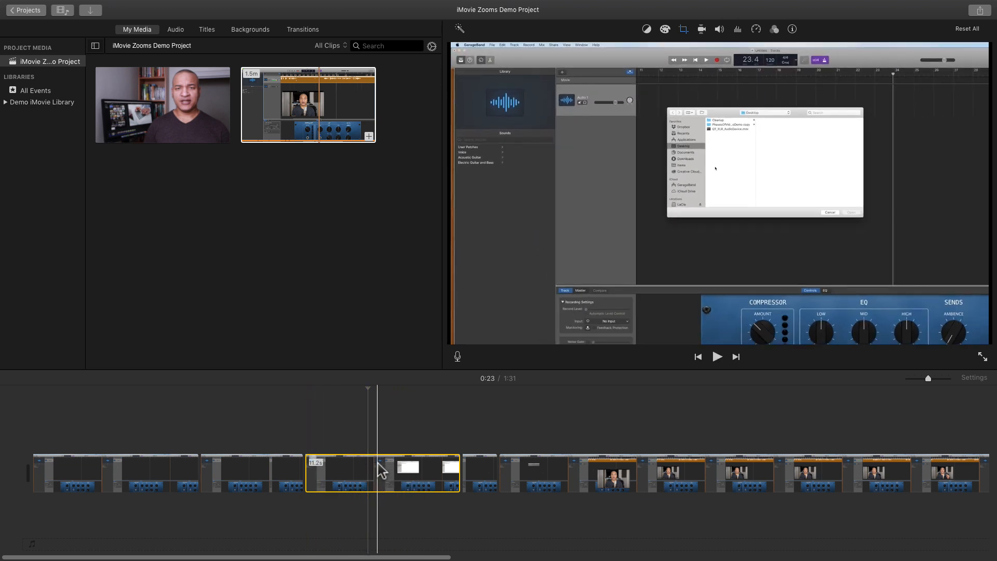
# Swap the Ken Burns frames on the clip between the zoom-in and zoom-out, and change its style to Crop to Fill.
pyautogui.click(264, 475)
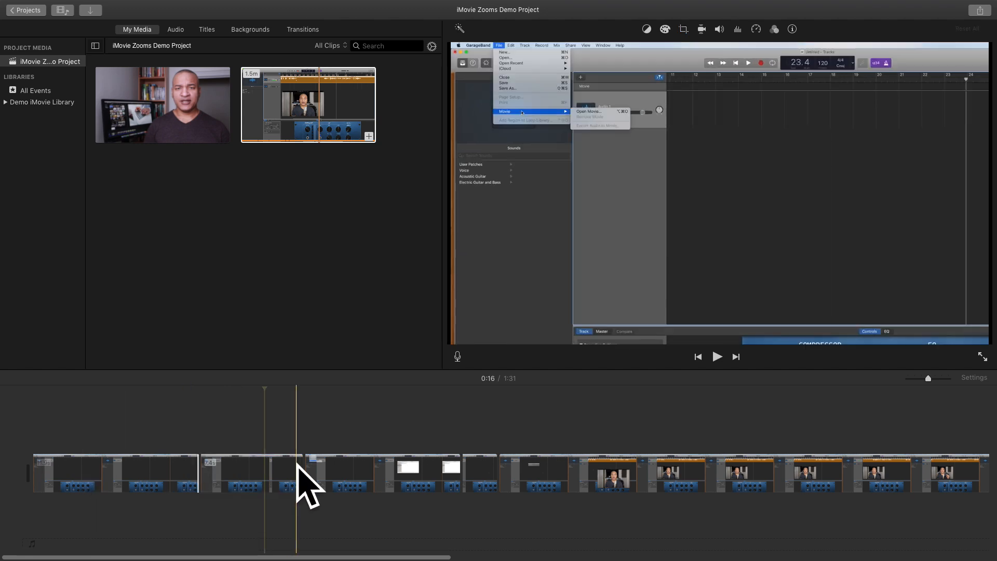
pyautogui.click(322, 474)
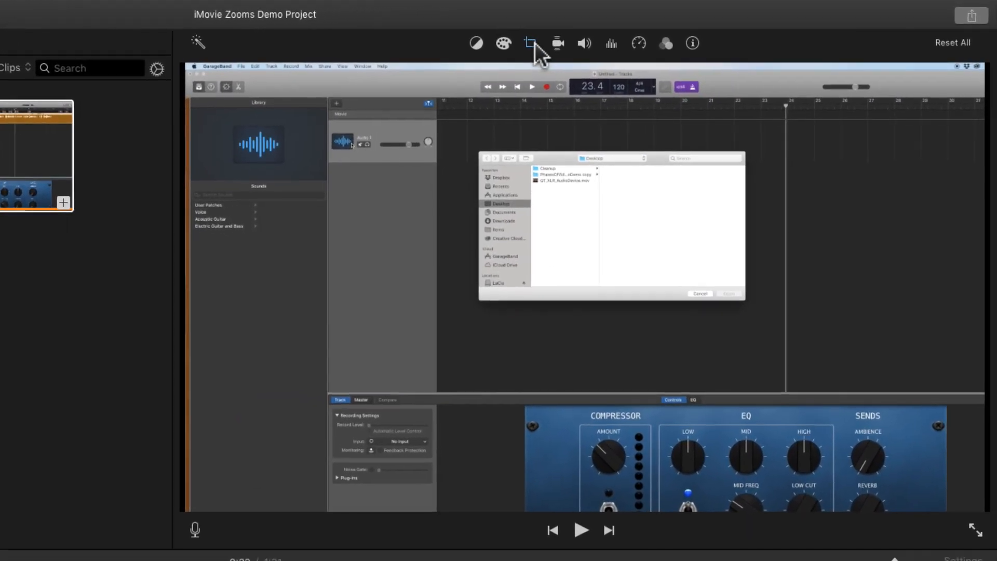
pyautogui.click(579, 38)
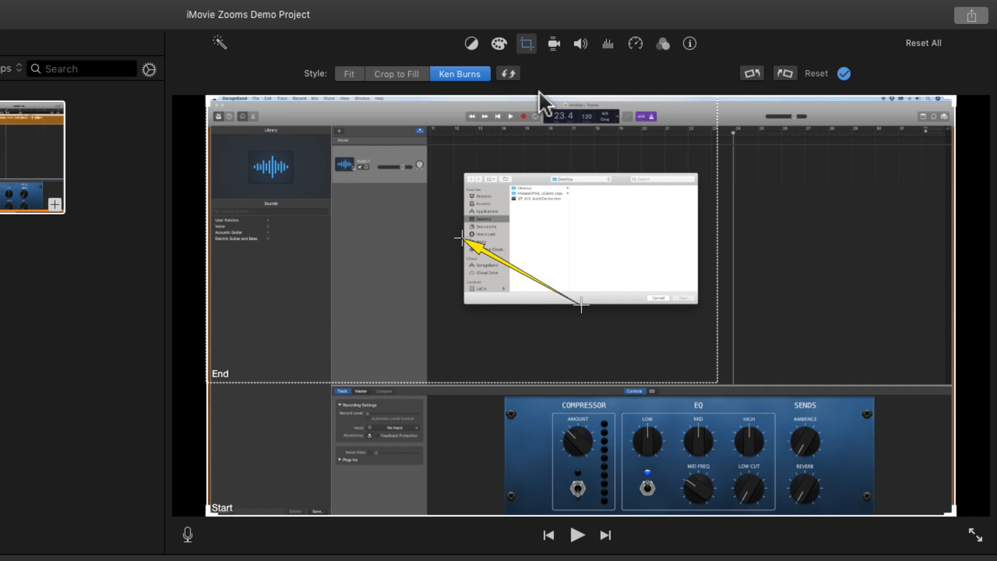
pyautogui.click(507, 73)
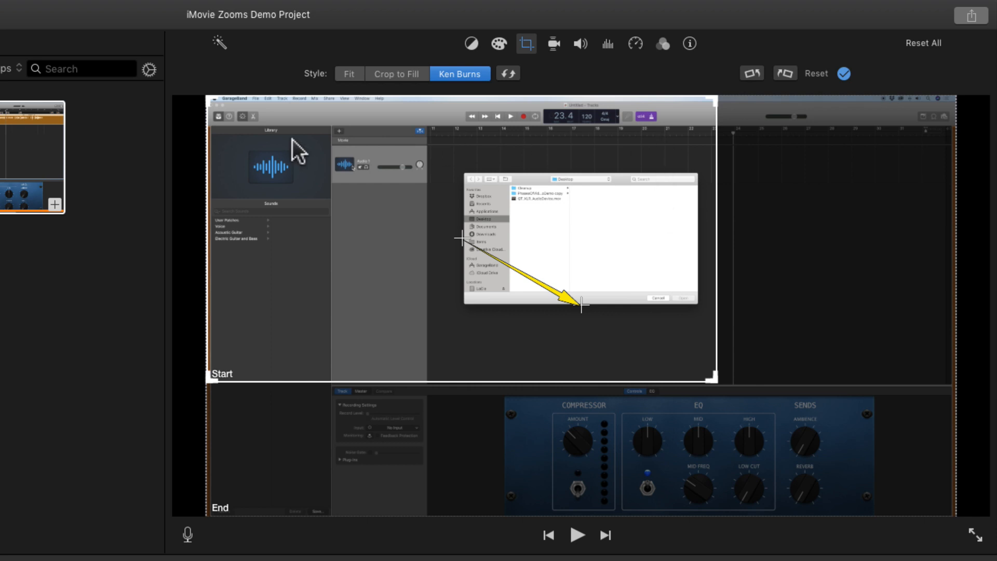
pyautogui.click(391, 73)
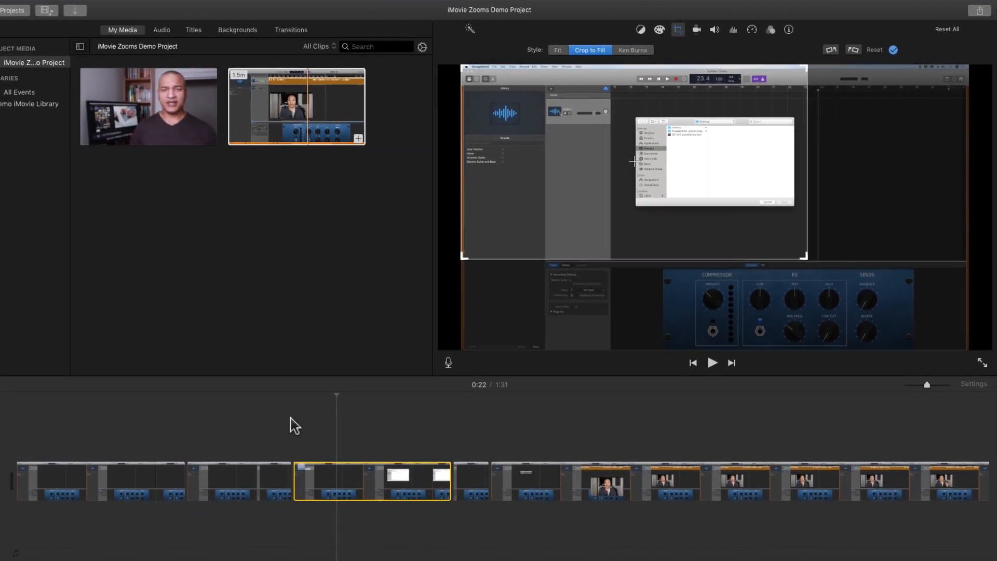
pyautogui.click(291, 418)
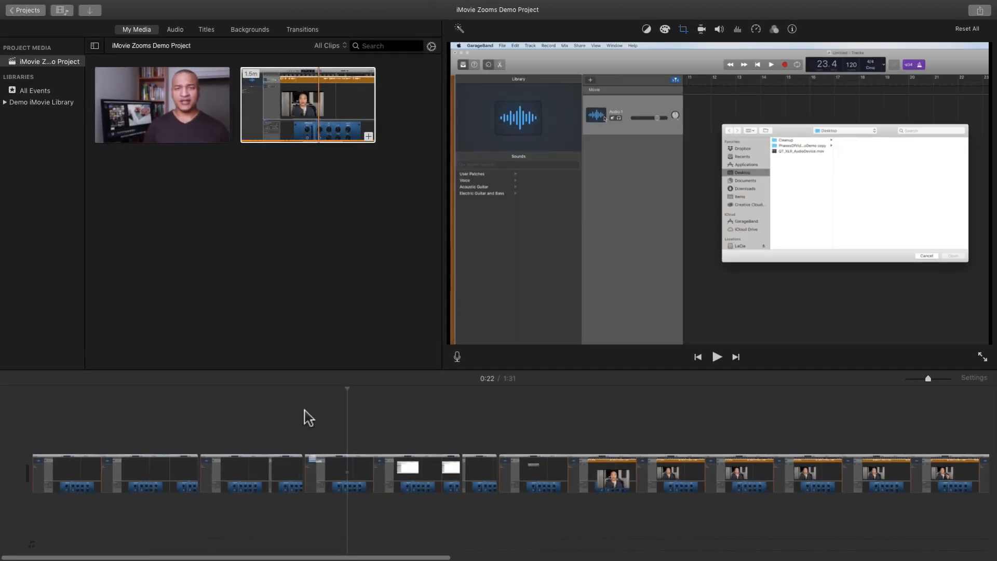
# Play the timeline to review the held zoom and zoom-out, and replay from about 0:04 in the first clip.
pyautogui.press('space')
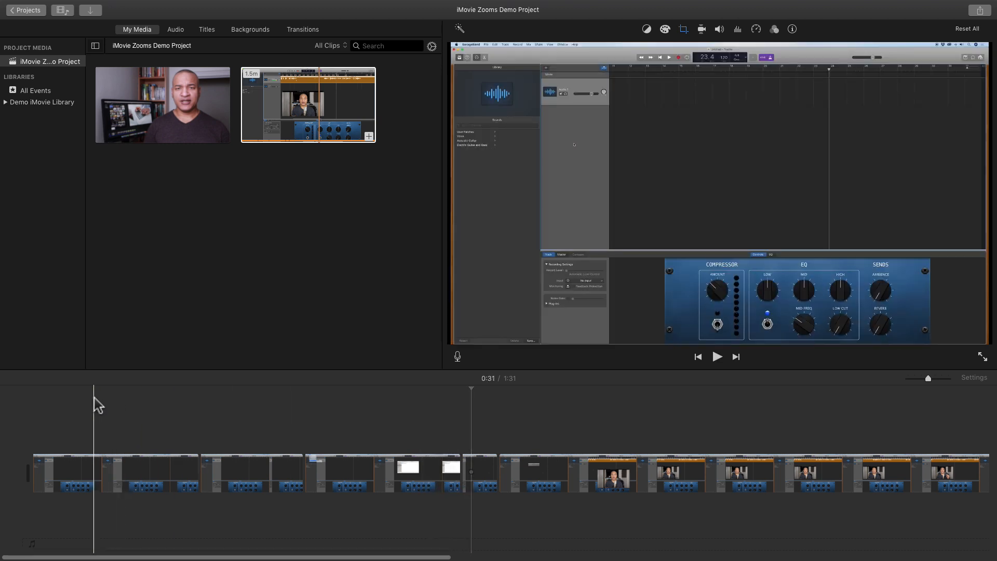
pyautogui.press('space')
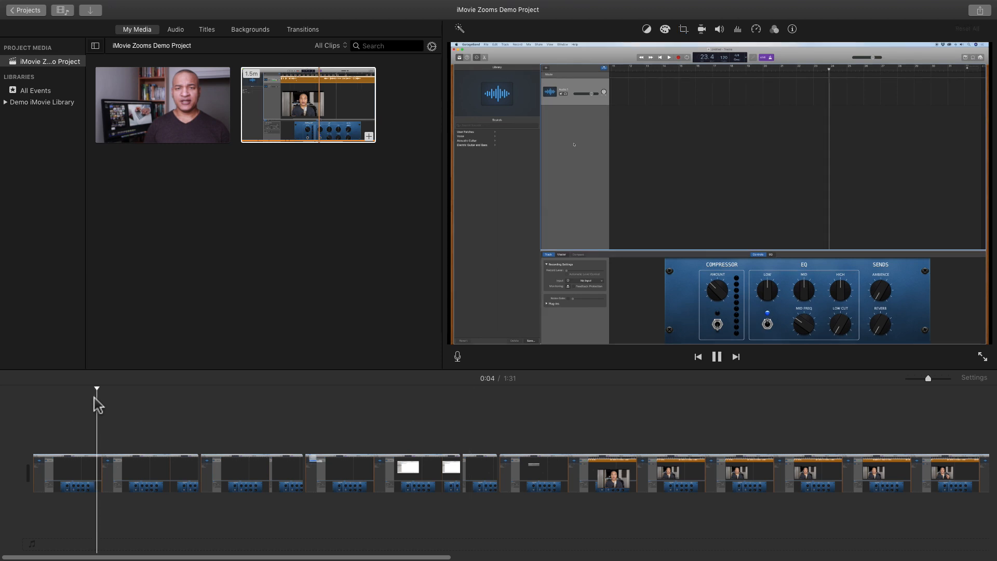